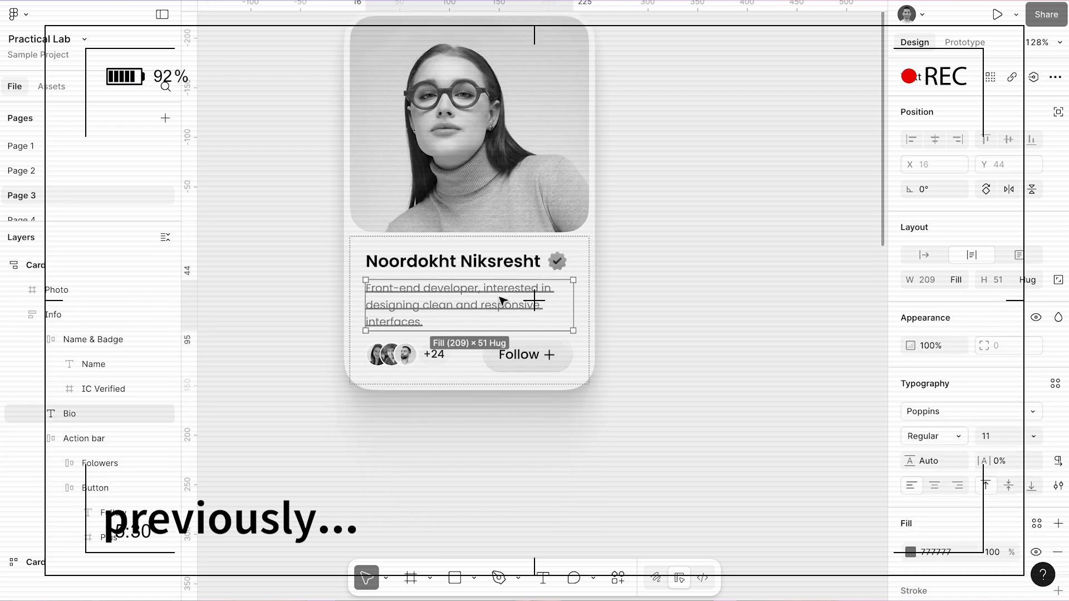
Step: Duplicate the Bio text, undo it, and select its parent Info frame
key("ctrl+d")
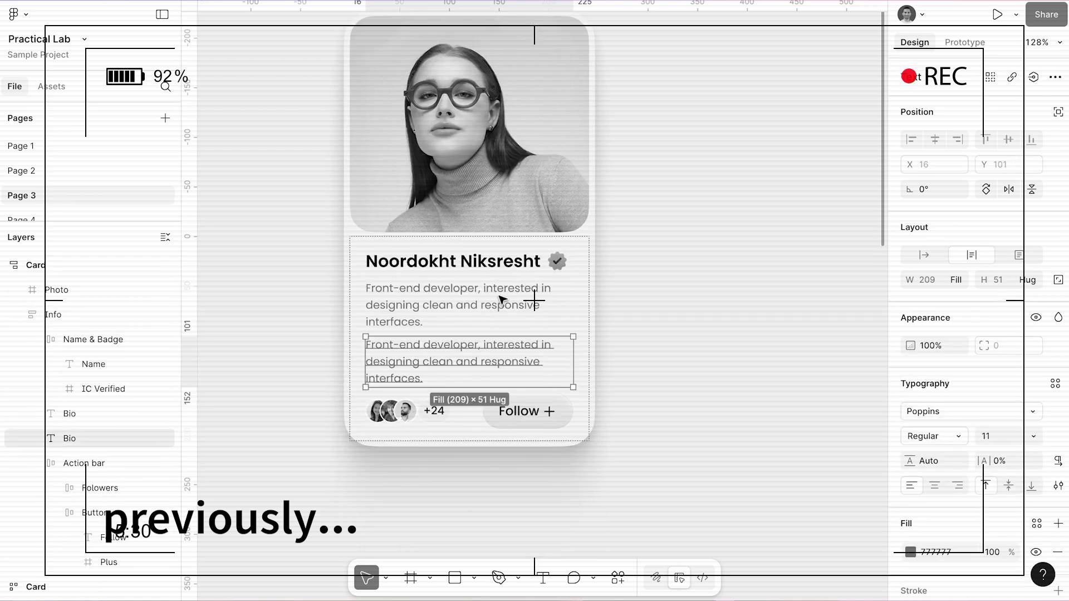
key("ctrl+z")
key("shift+Return")
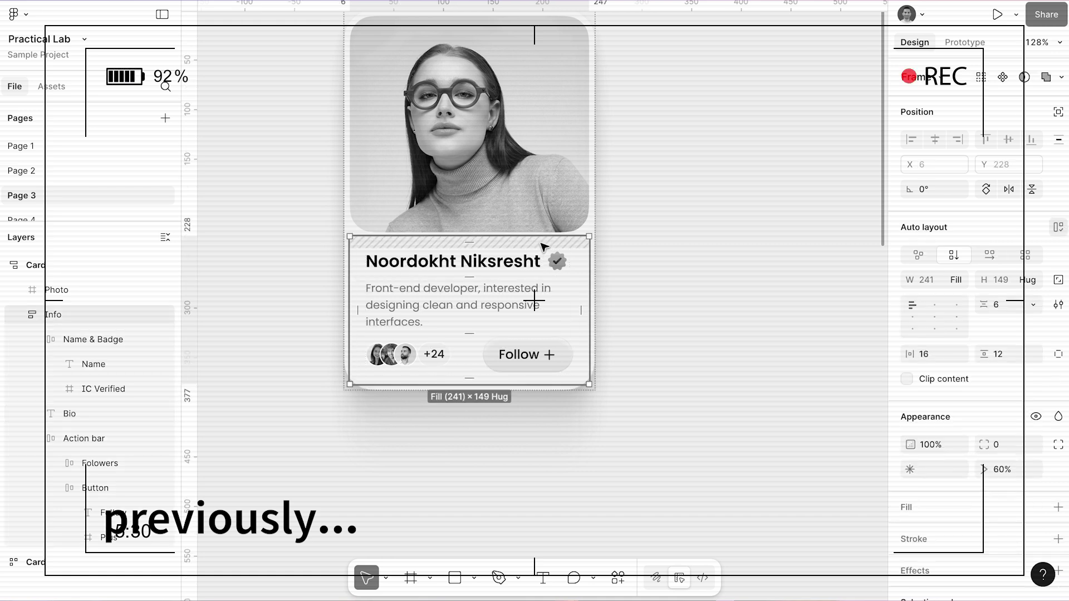
key("Up")
key("Down")
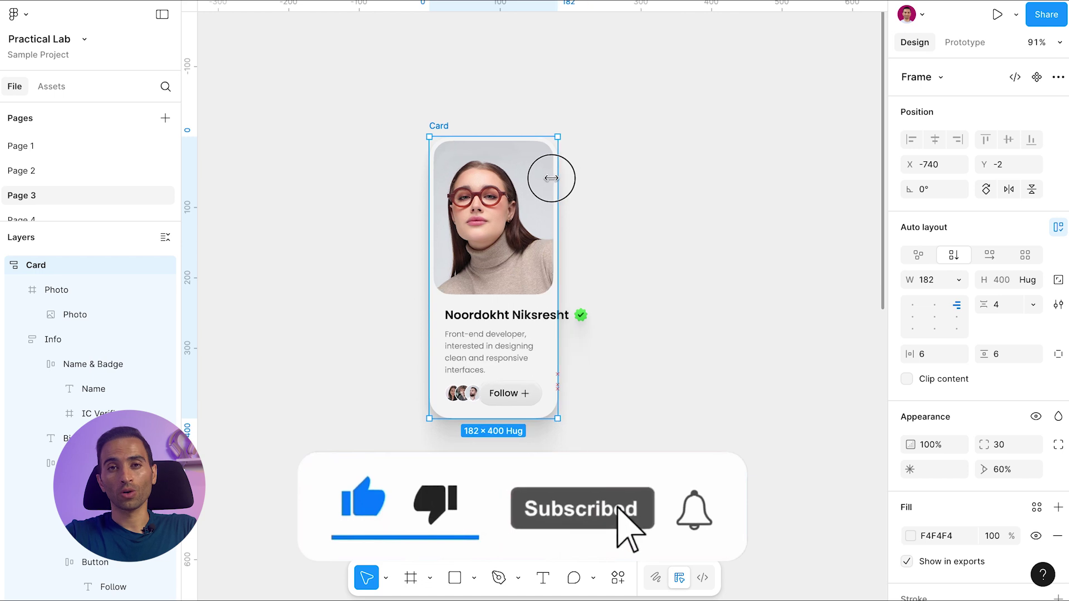
Step: Resize the card to 257×383 so the bio rewraps, then select the Card frame
left_click_drag(552, 178, 609, 167)
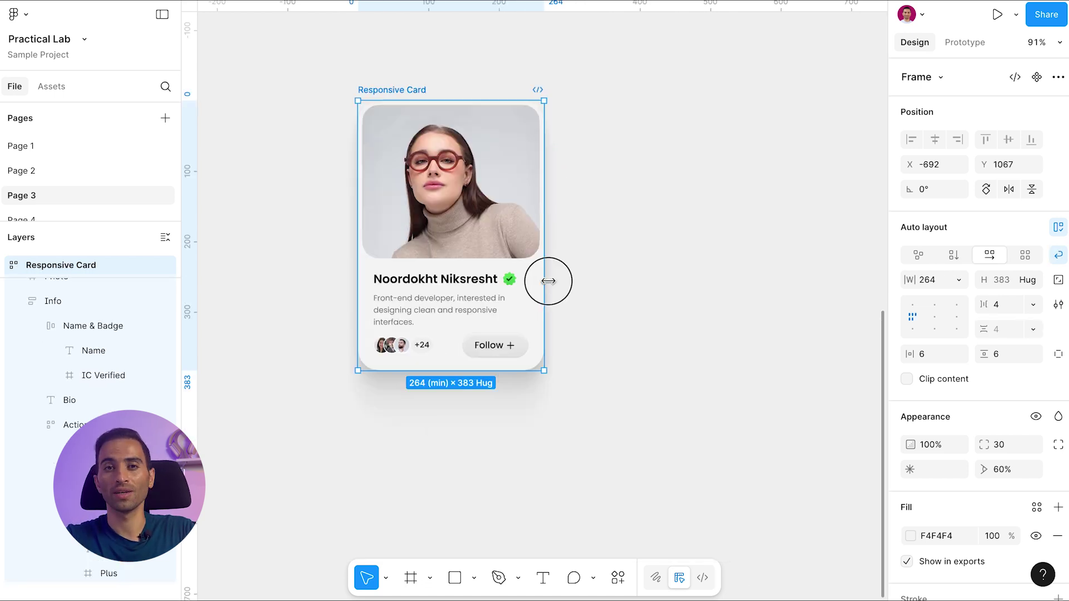
left_click_drag(550, 279, 532, 243)
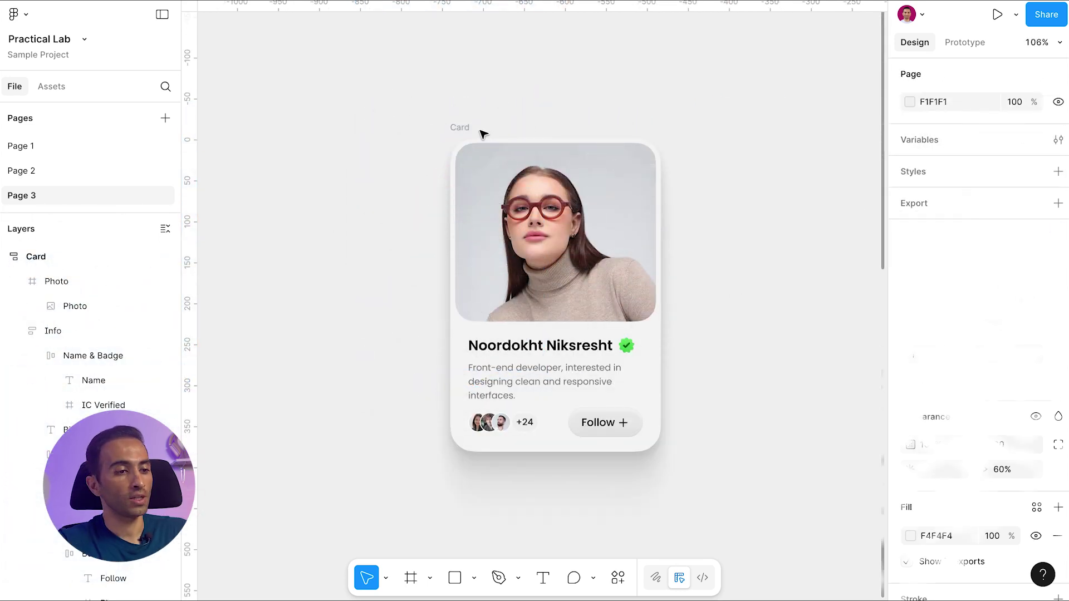
left_click(470, 131)
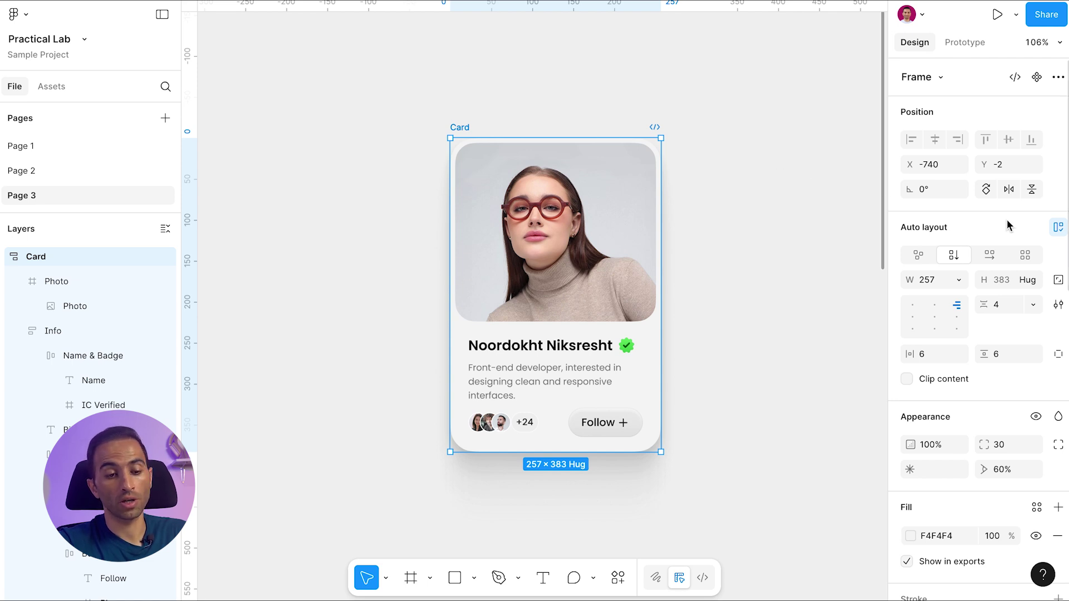
Step: Switch the card's auto layout direction to horizontal, putting the photo left of the info
left_click(989, 258)
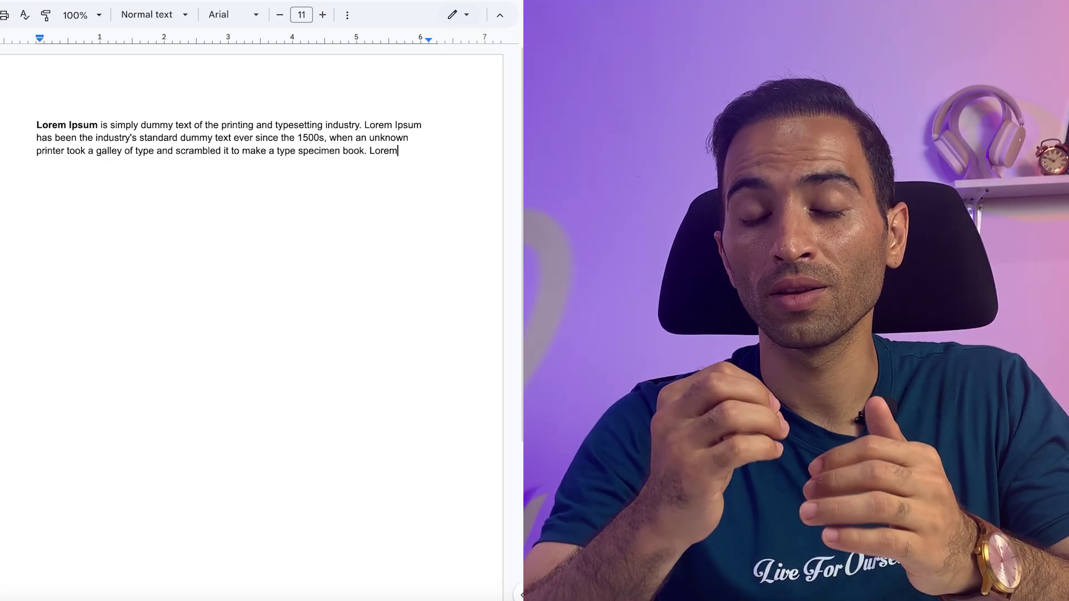
Step: Type 'Lorem Ipsum has' at the end of the Google Docs paragraph
type("Ips")
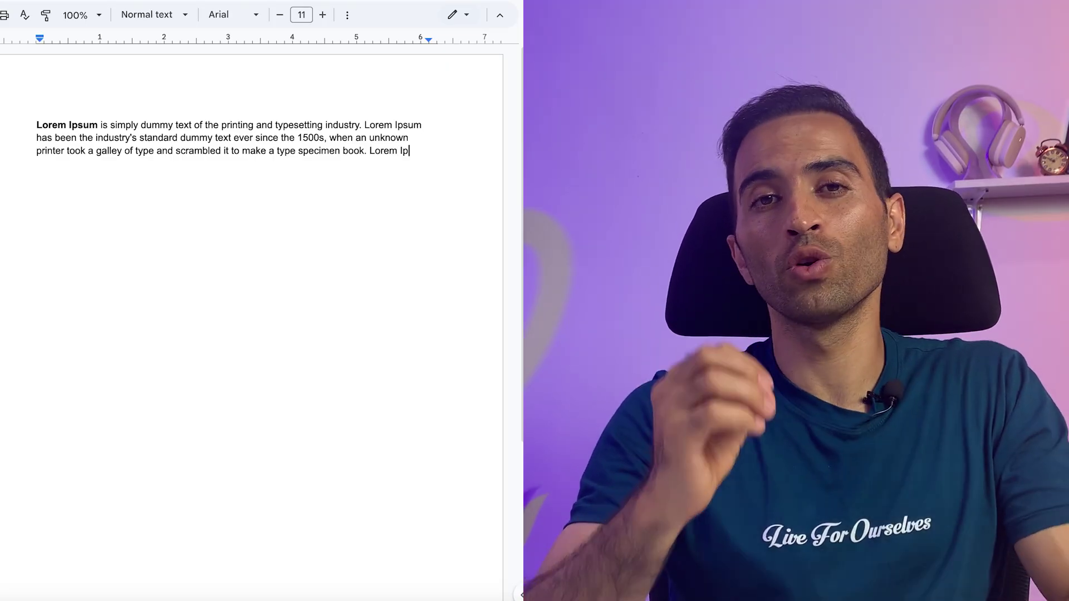
type("um has")
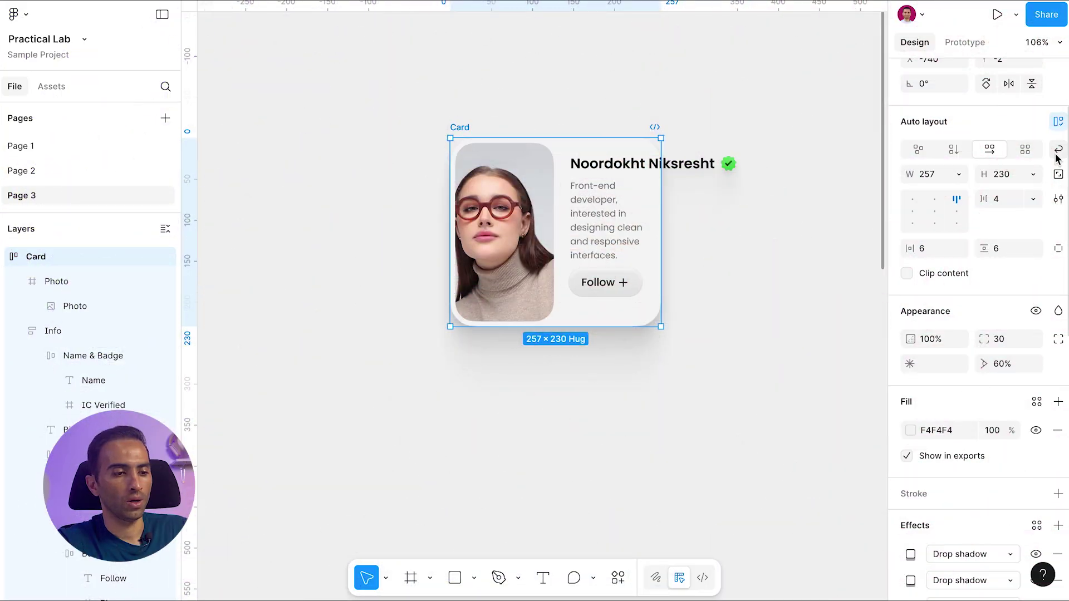
Step: Turn on Wrap for the card's horizontal auto layout and narrow it to 200×246 to test
left_click(1058, 150)
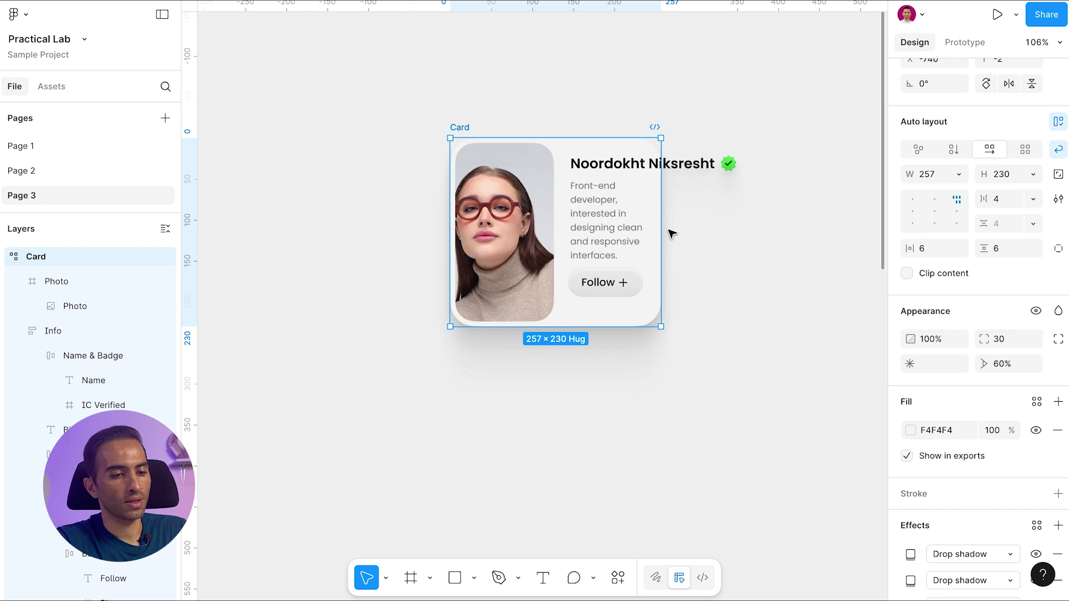
left_click_drag(663, 229, 614, 214)
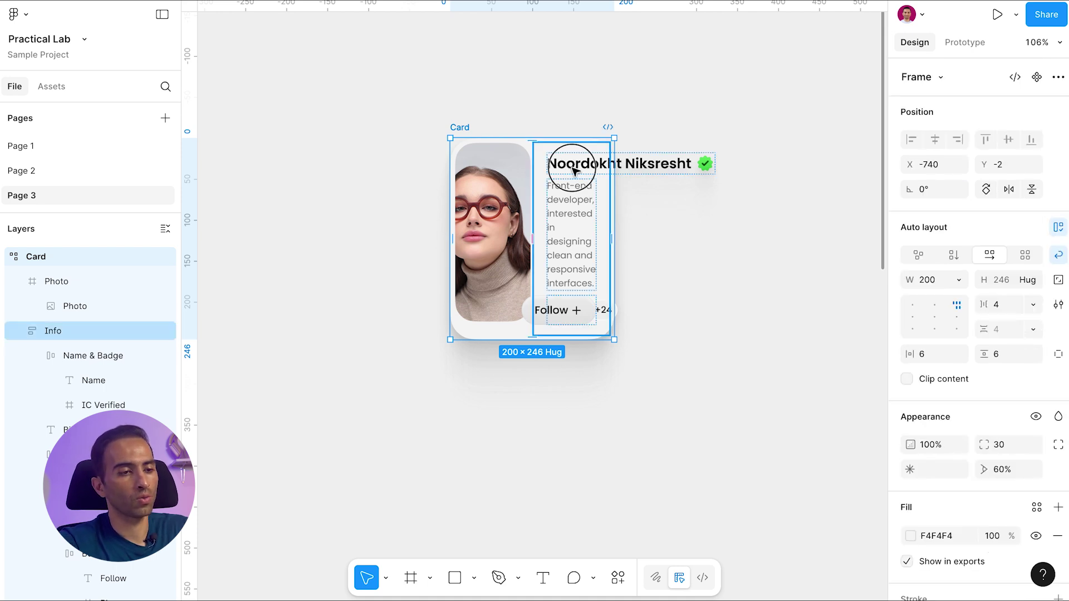
Step: Set the Info frame's width to Fill container so it spans the space beside the photo
left_click(566, 163)
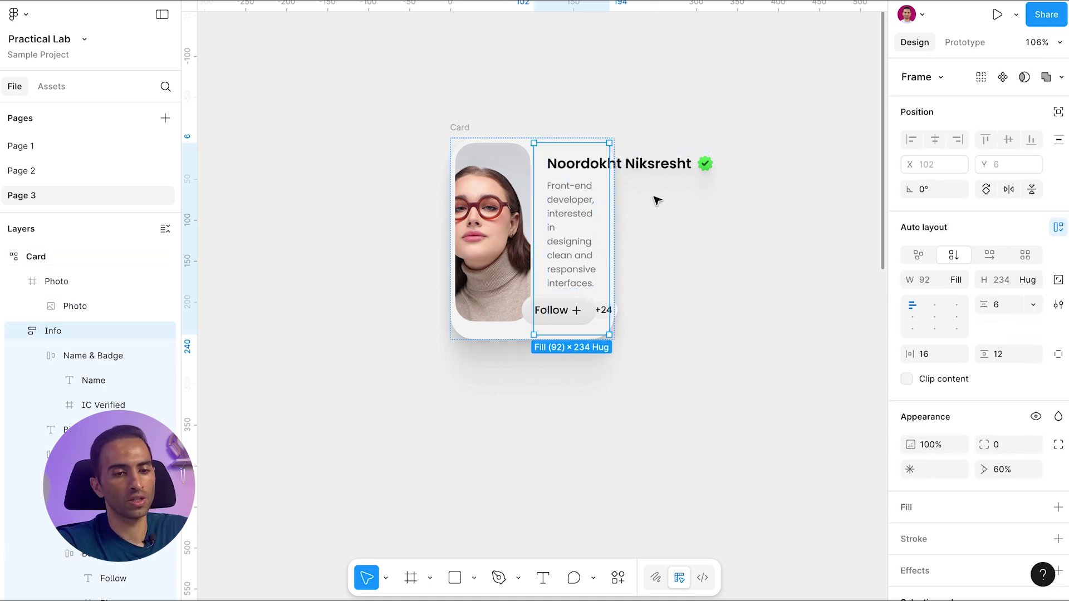
left_click(959, 281)
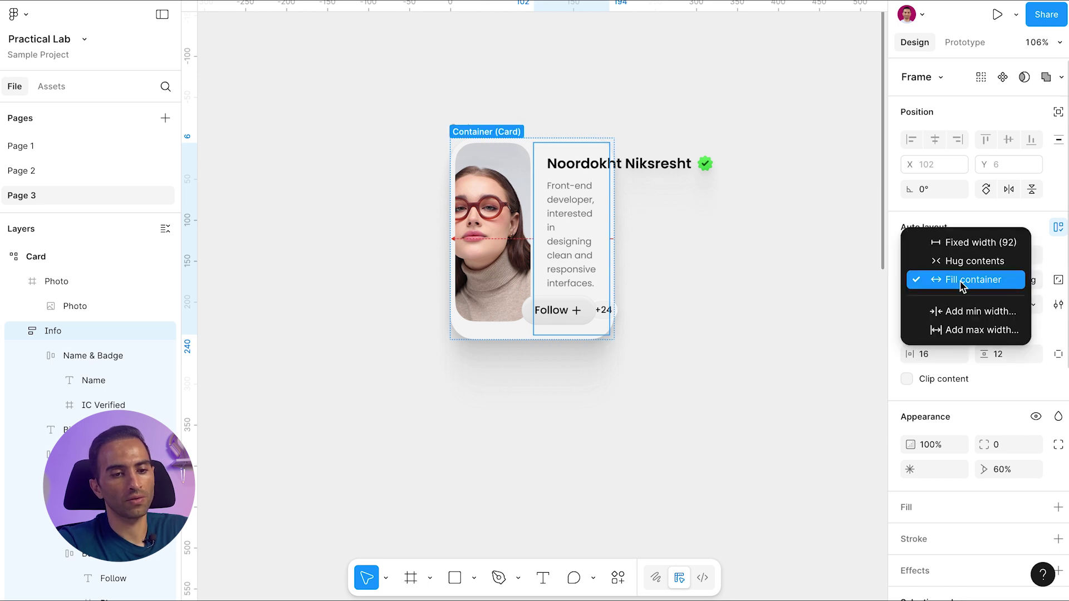
left_click(610, 124)
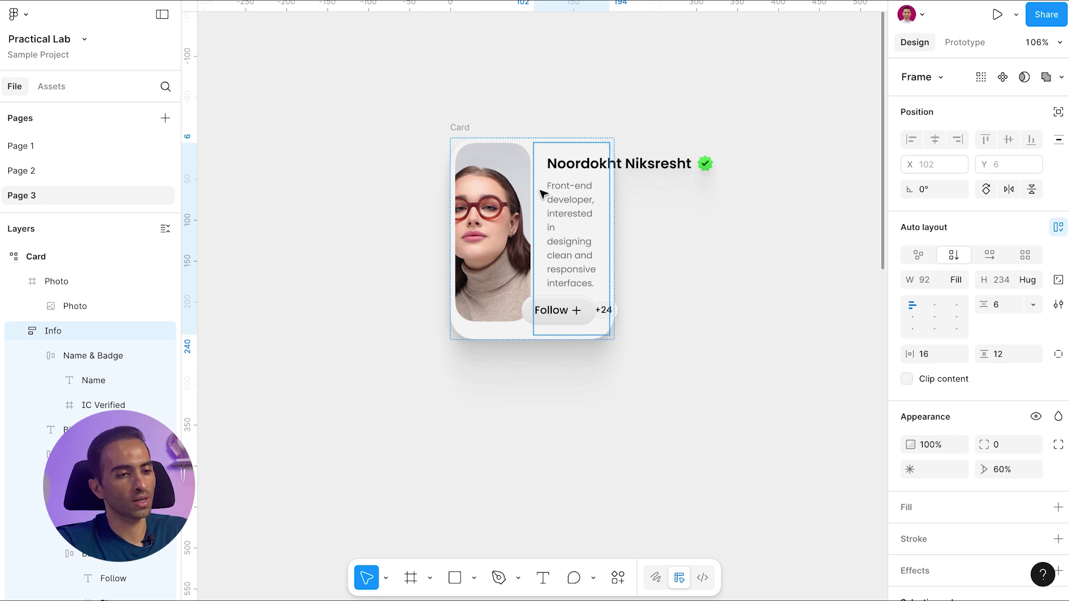
left_click(492, 184)
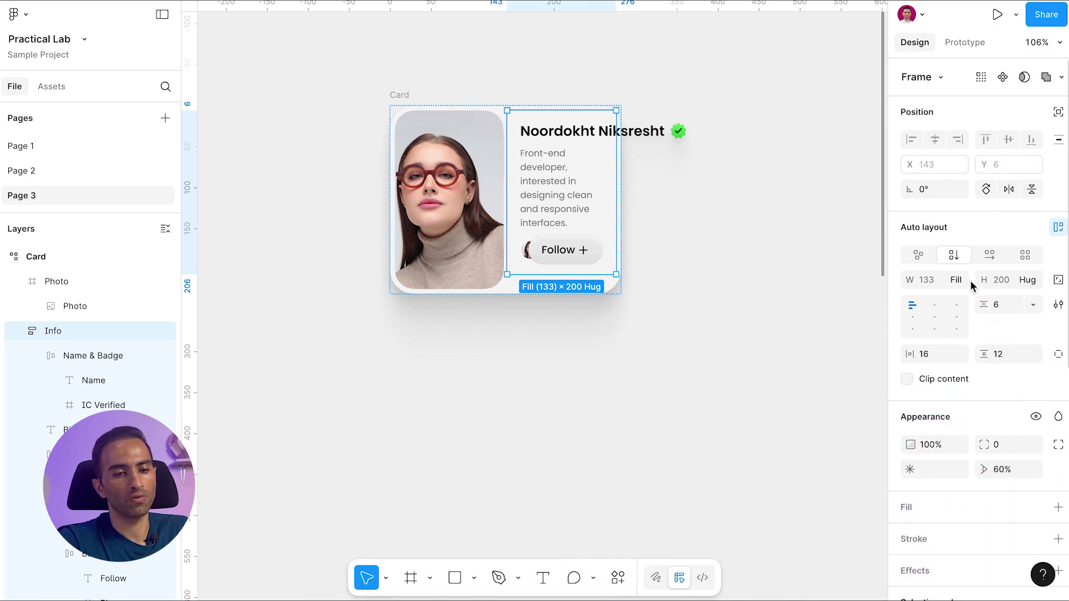
Step: Add a 240 minimum width to the Info frame
left_click(960, 281)
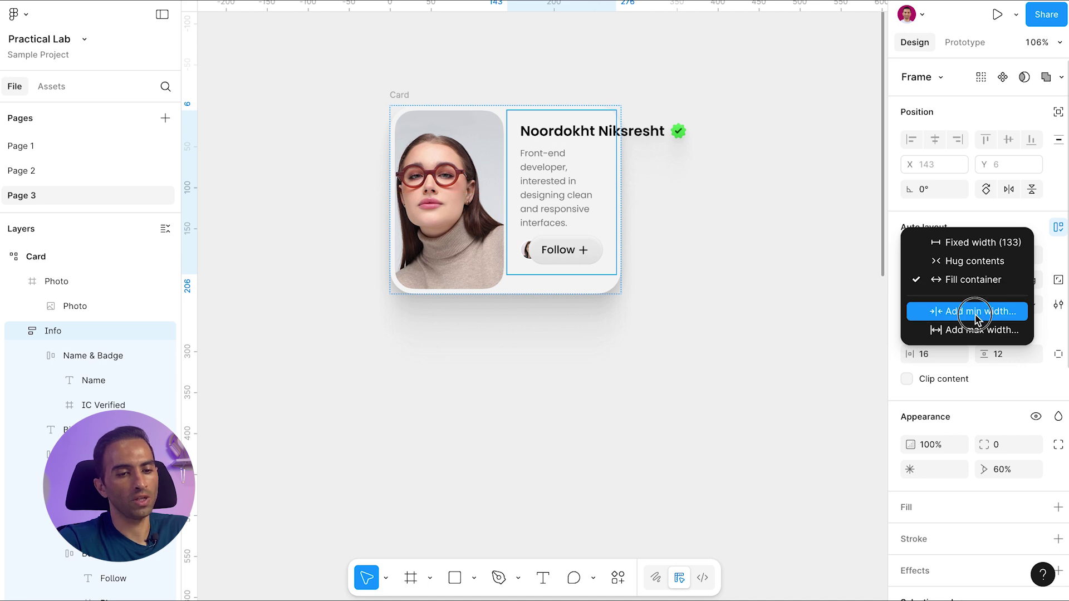
left_click(975, 316)
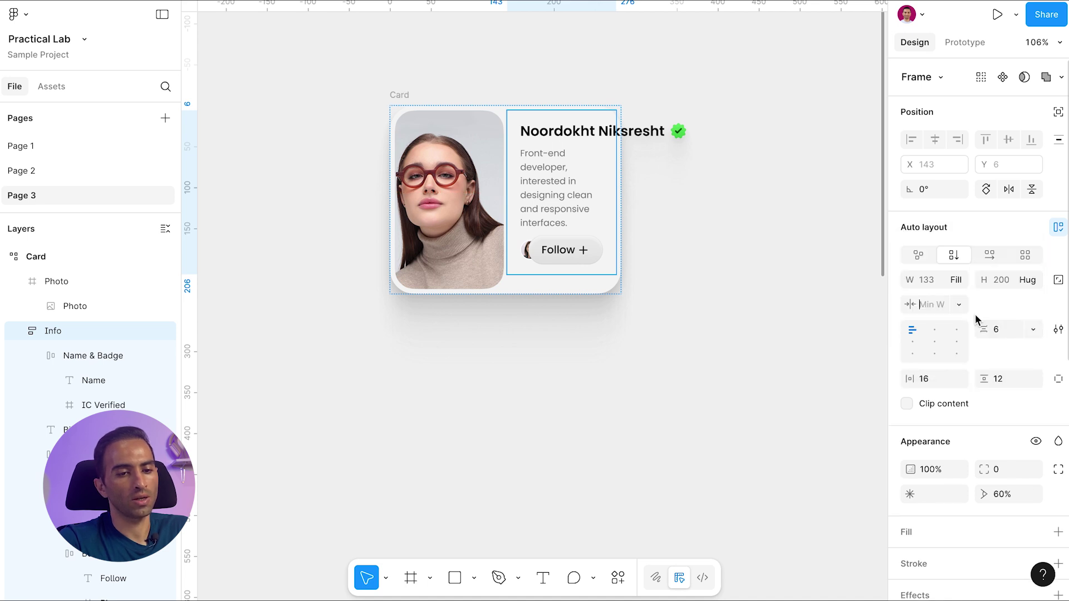
left_click(941, 306)
type("240")
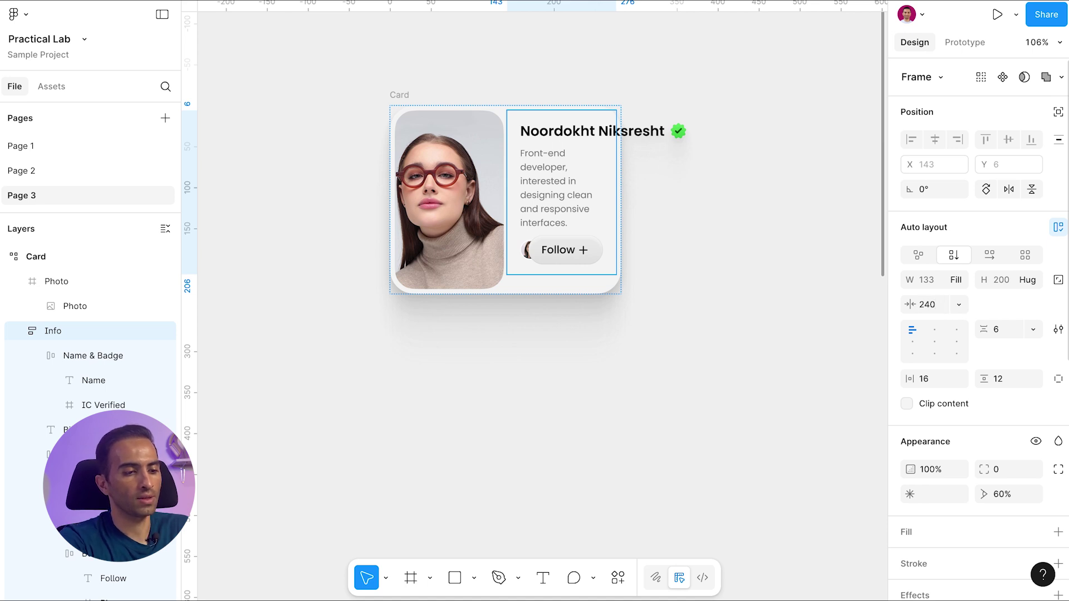
key("Return")
left_click(939, 309)
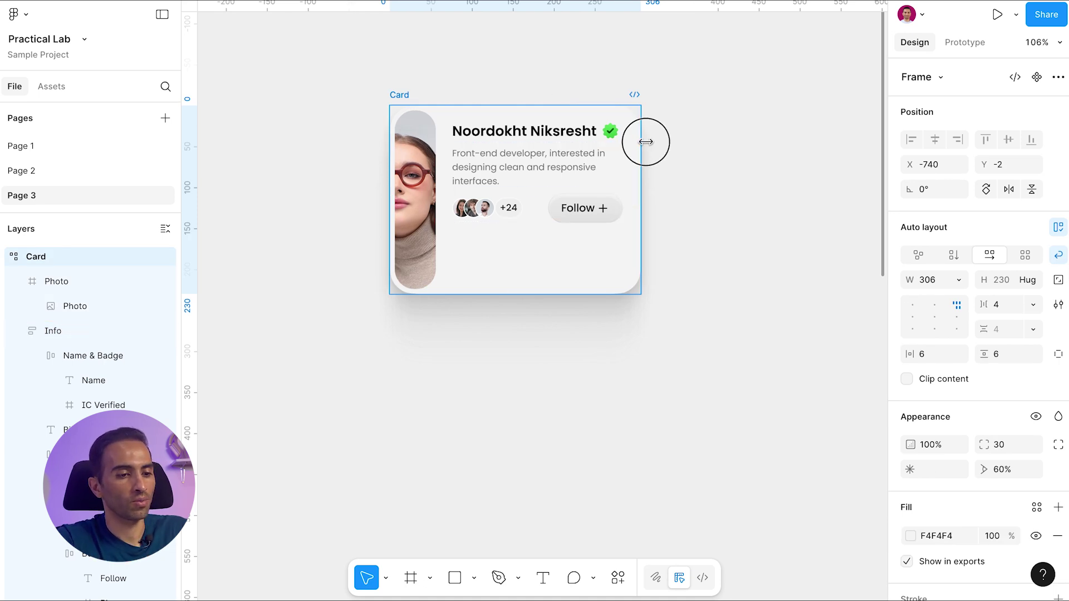
Step: Widen the card, then give the Photo frame a 240 minimum width
left_click_drag(640, 143, 802, 150)
left_click(529, 176)
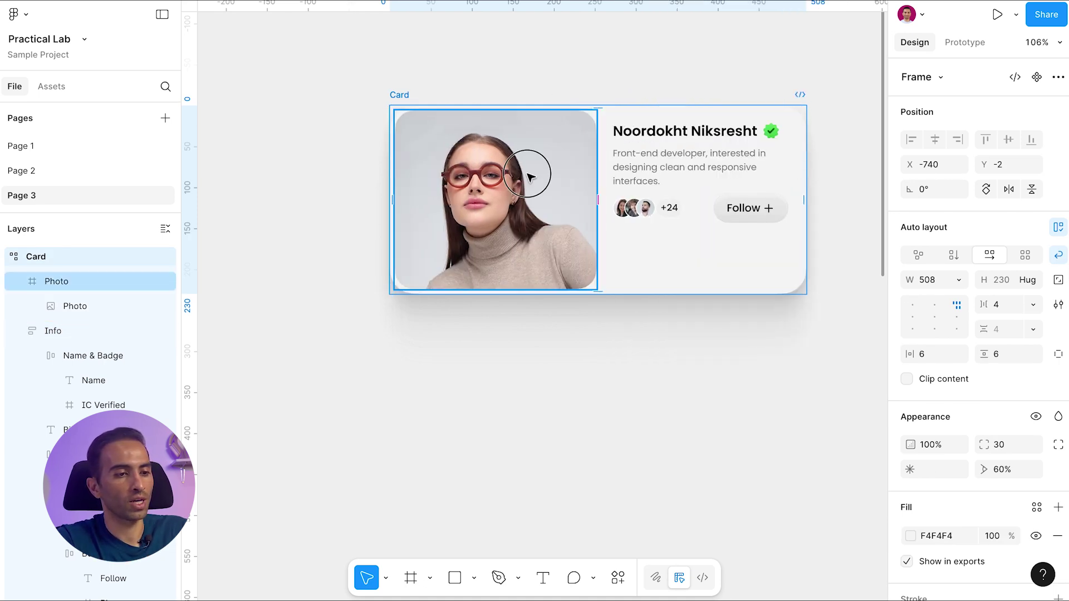
left_click(965, 281)
left_click(969, 312)
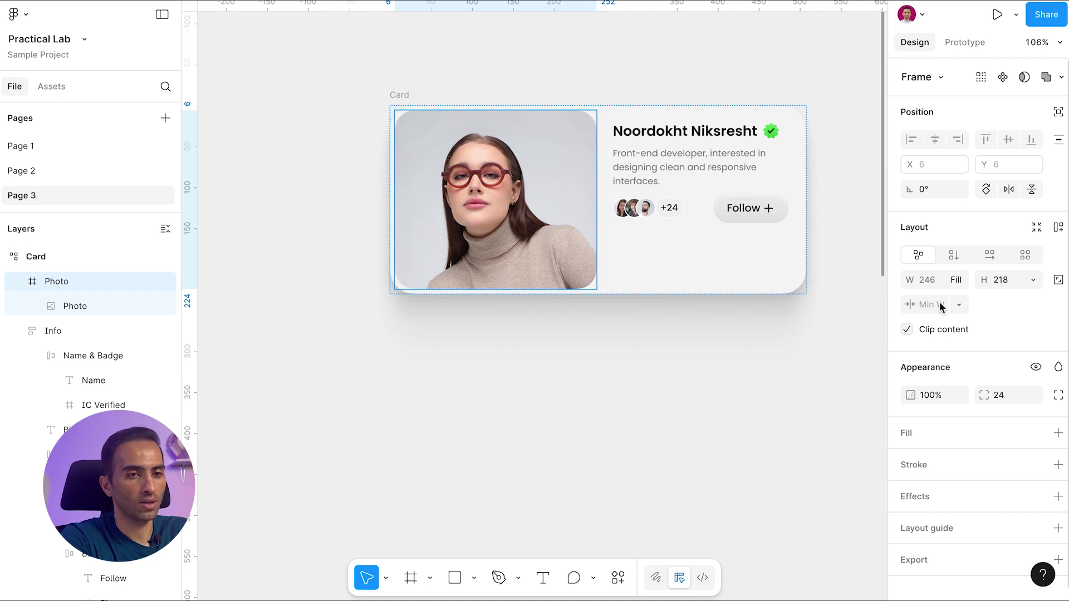
type("240")
key("Return")
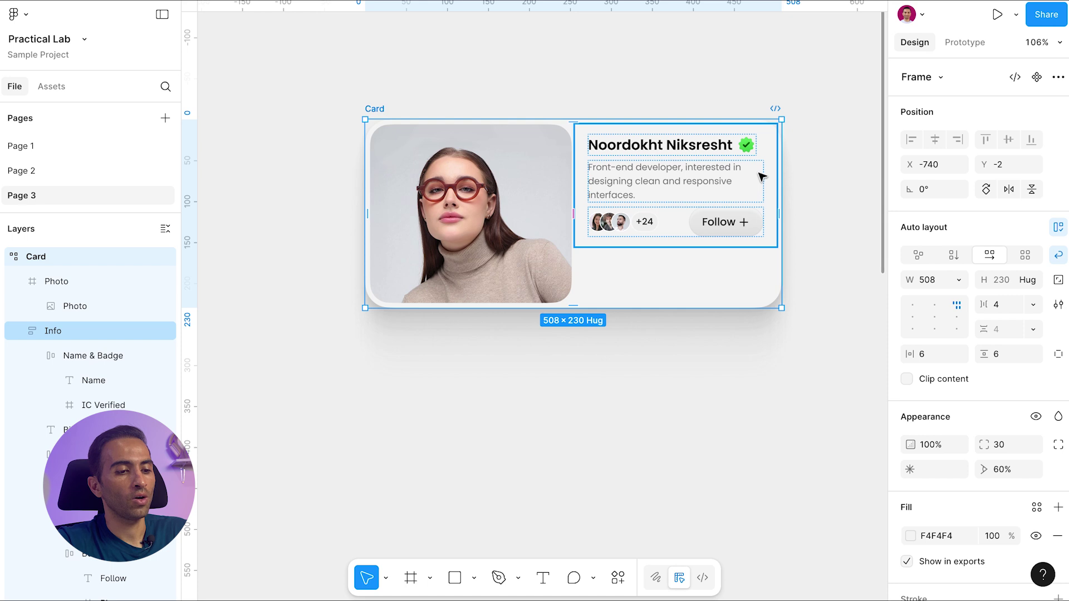
Step: Drag the card to 495 wide so Info wraps beneath the full-width photo
mouse_move(781, 195)
left_mouse_down()
mouse_move(874, 195)
mouse_move(770, 184)
left_mouse_up()
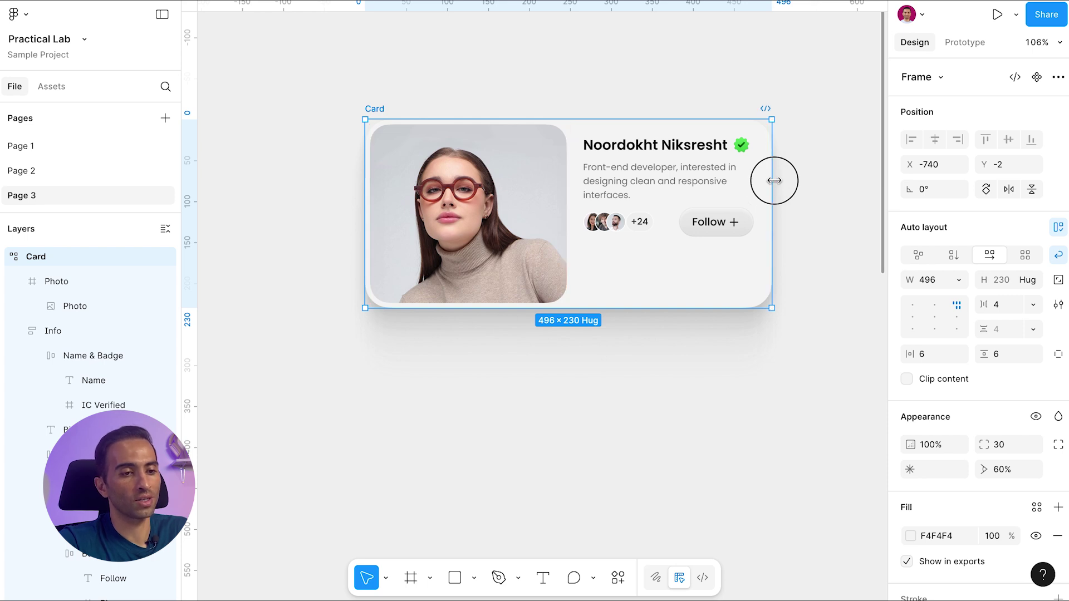
left_click_drag(774, 181, 747, 158)
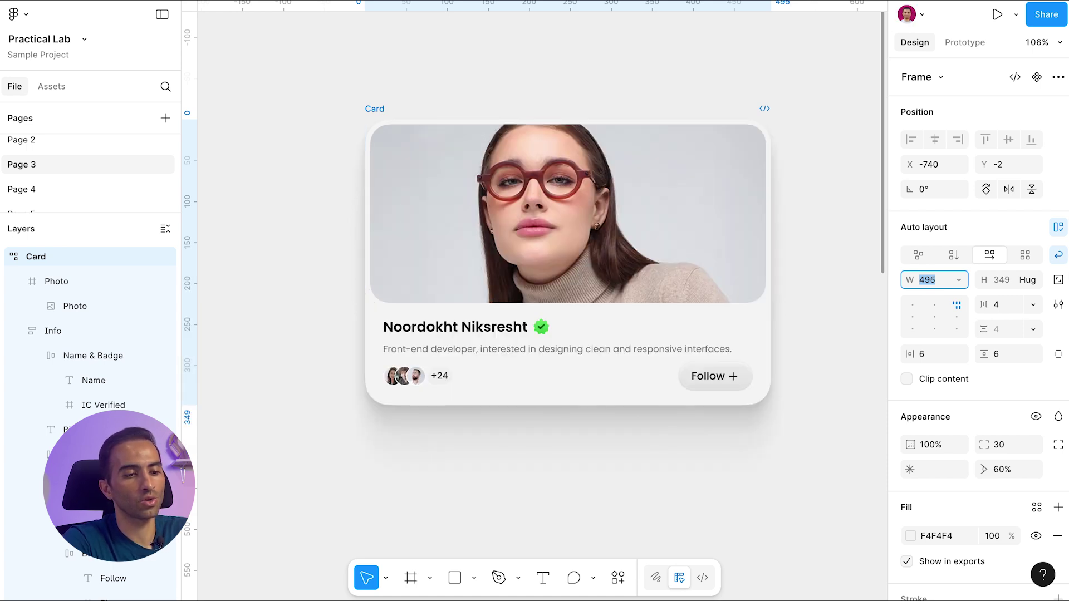
Step: Select the Info section, then its parent Card, and narrow the card to 208 wide
scroll(744, 240, "down", 2)
scroll(744, 241, "right", 1)
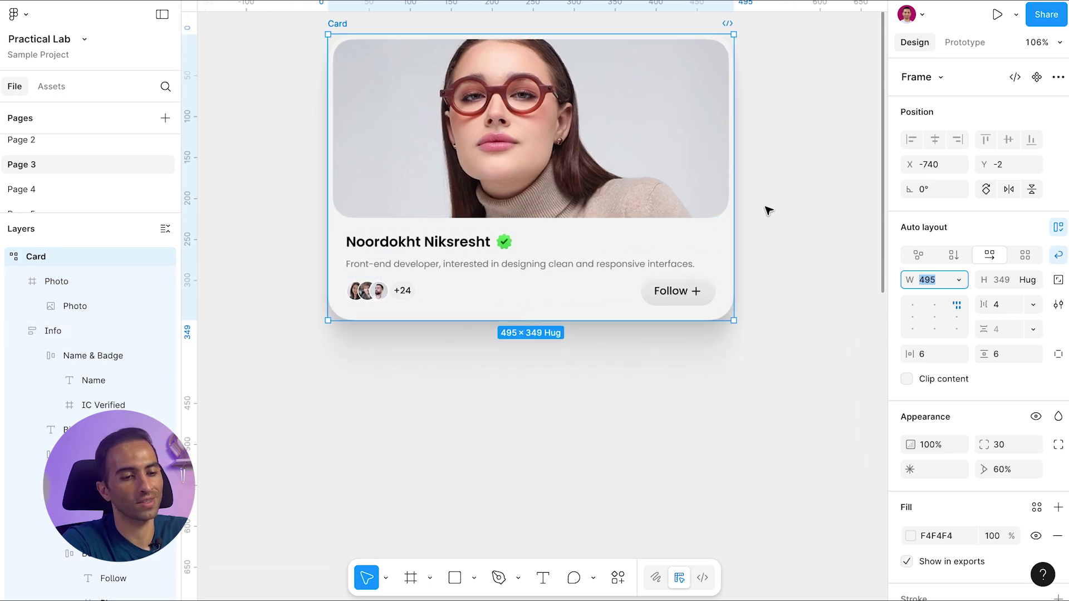
scroll(768, 210, "up", 1)
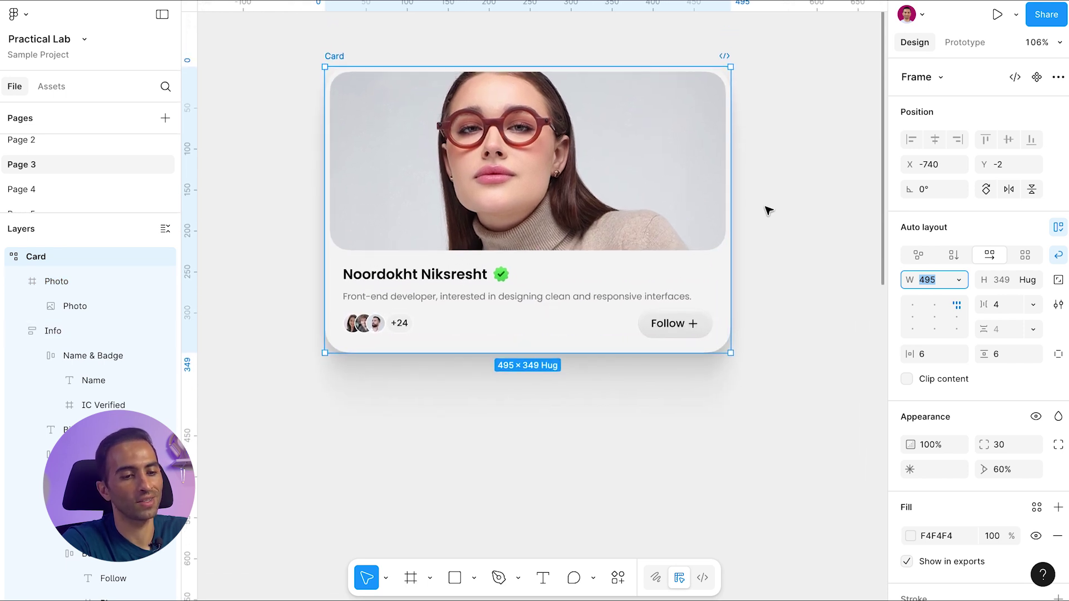
left_click(630, 285)
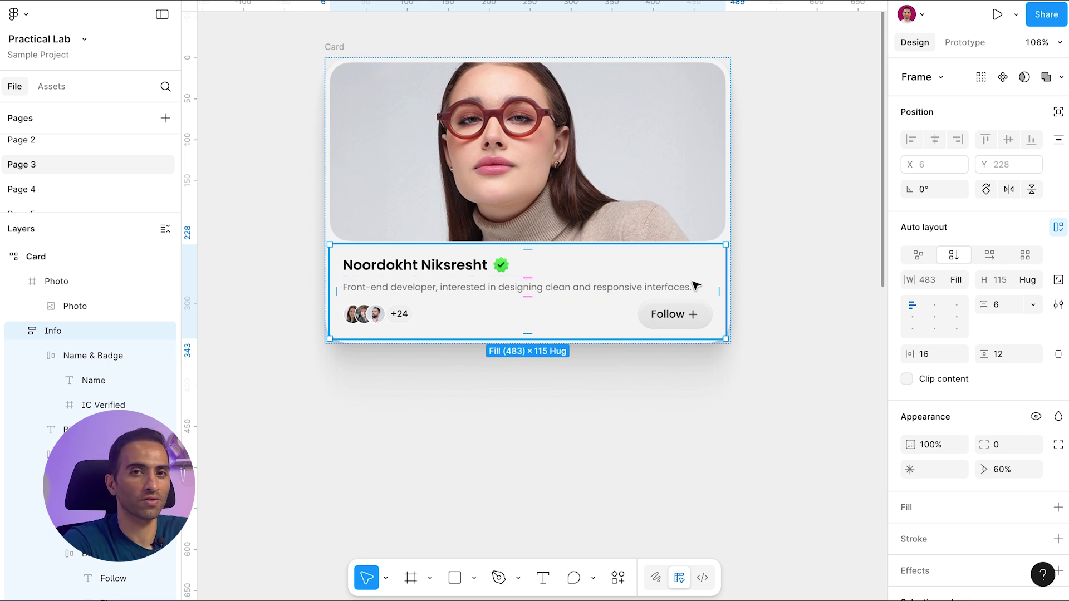
key("Escape")
left_click_drag(725, 151, 495, 135)
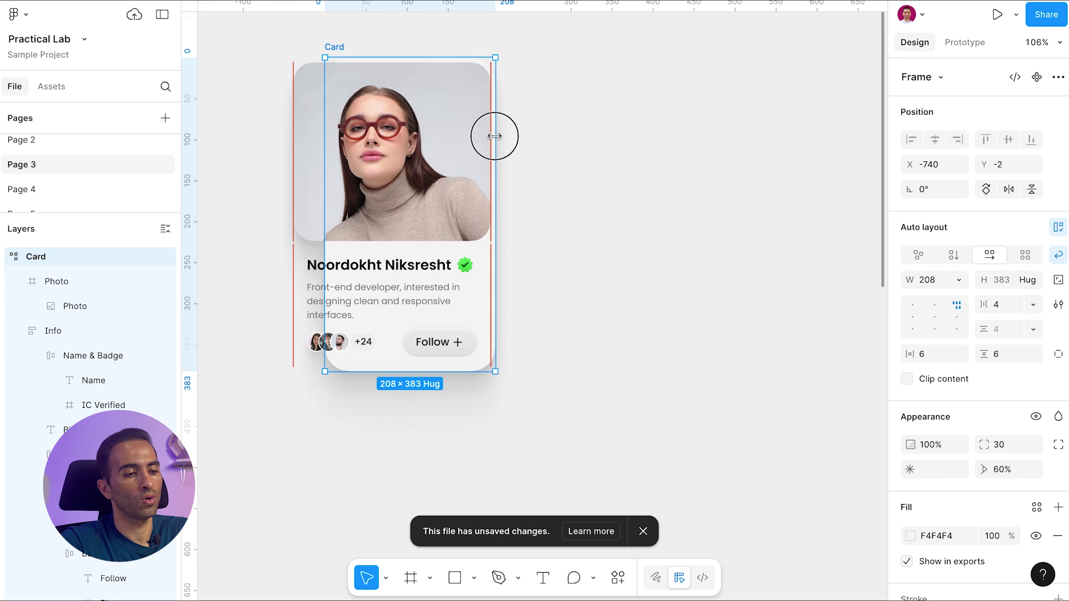
Step: Give the Card a 264 minimum width and test resizing against it
left_click_drag(495, 135, 540, 131)
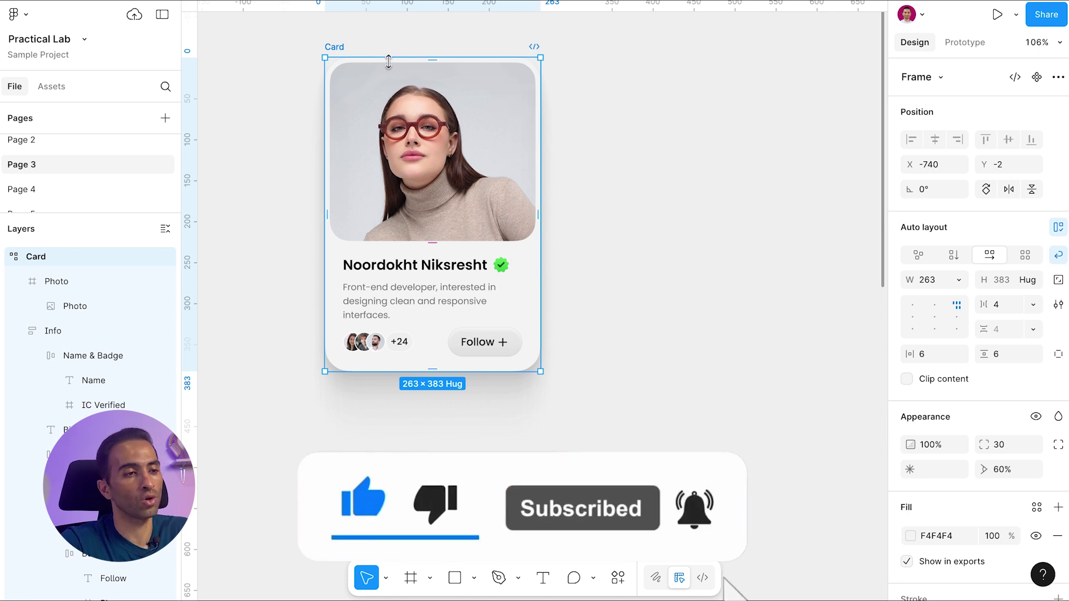
left_click(959, 282)
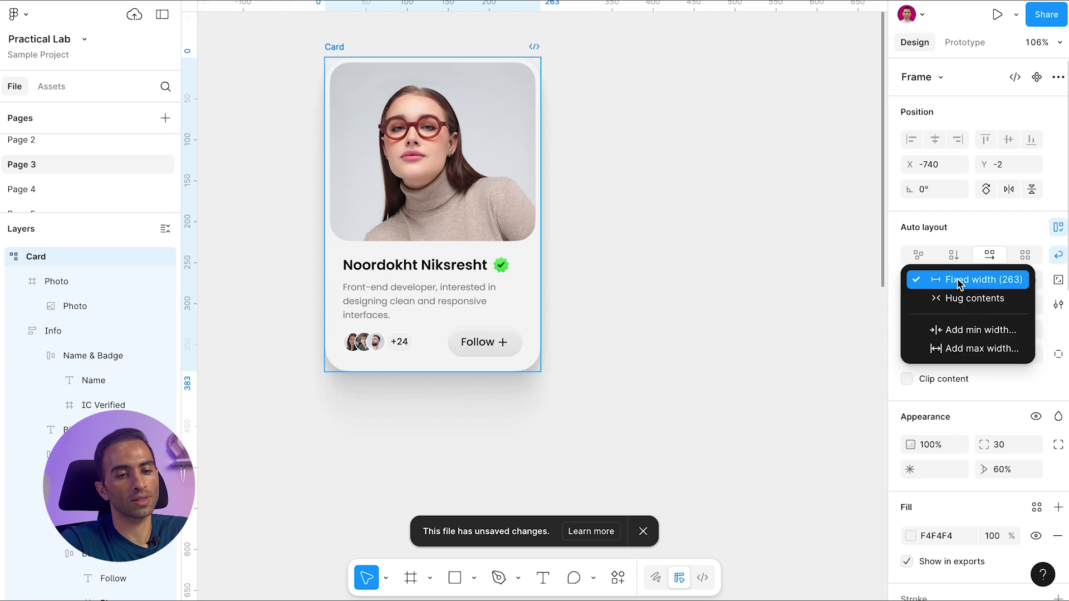
left_click(972, 331)
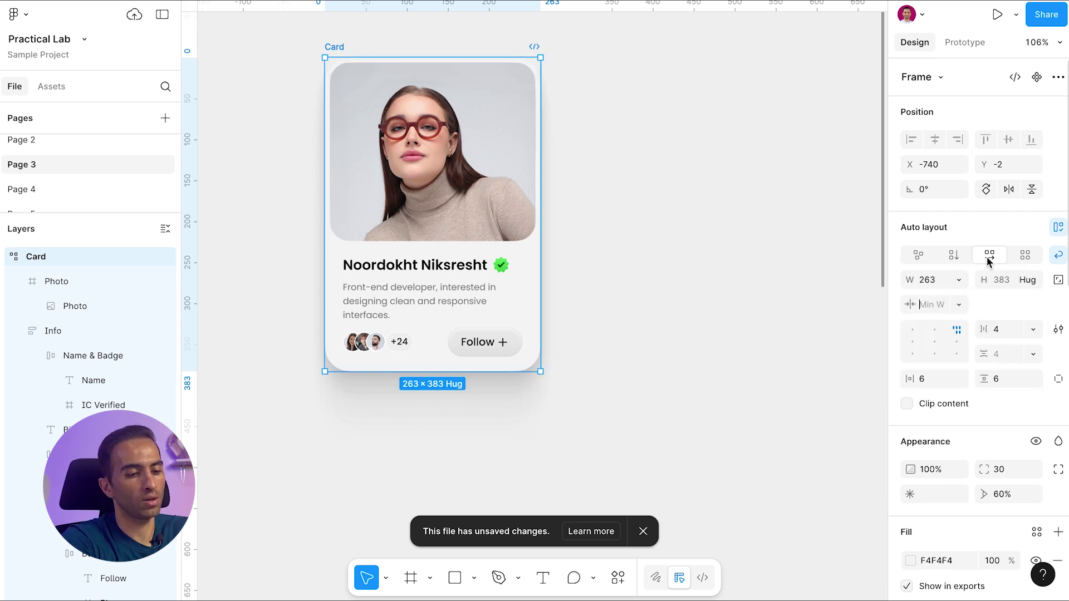
type("264")
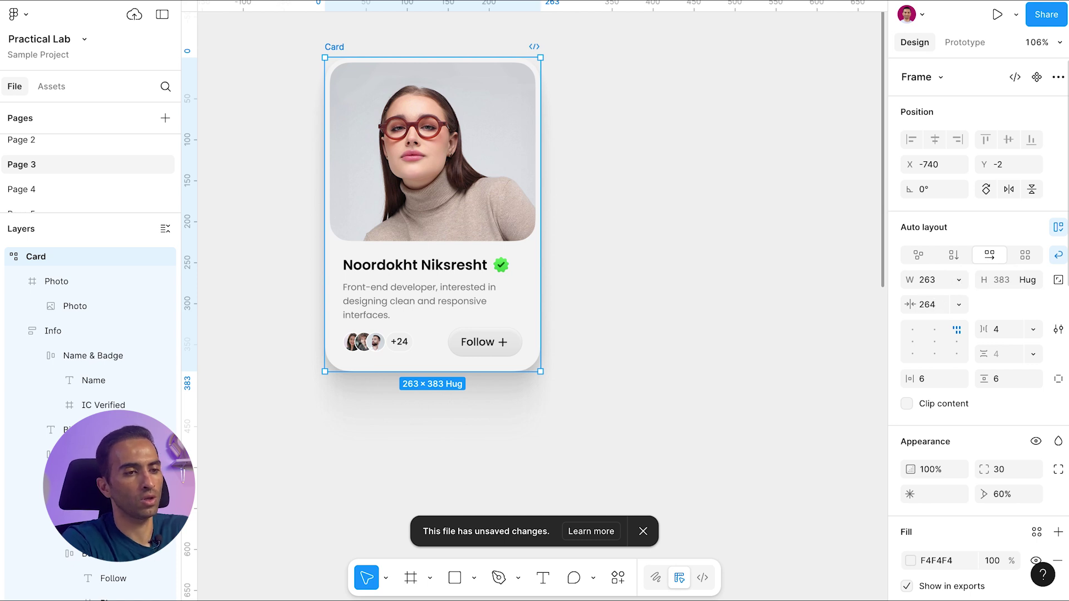
key("Return")
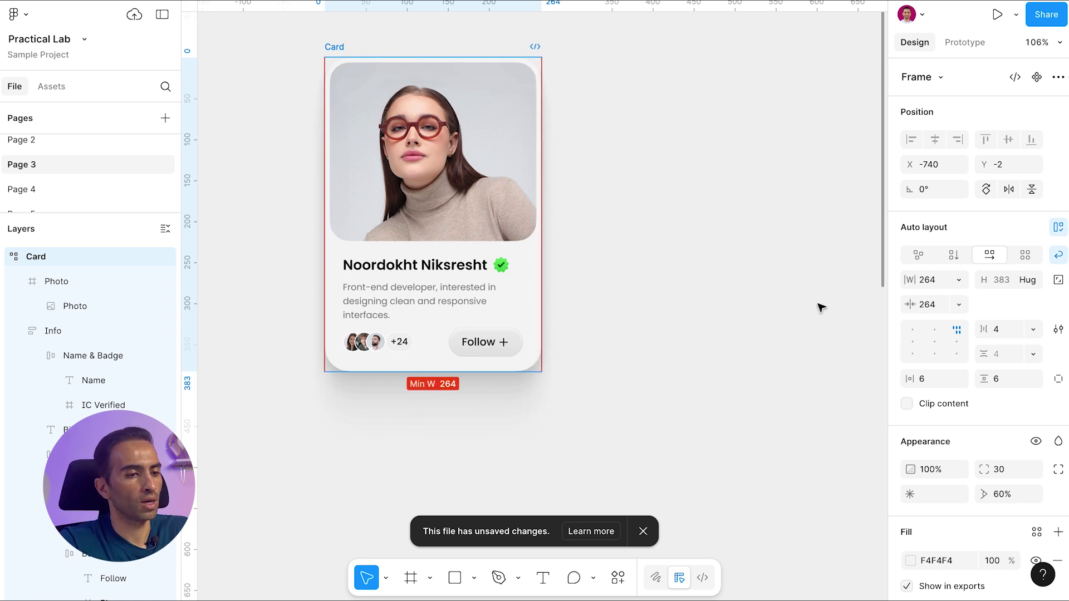
left_click_drag(544, 102, 514, 137)
Step: Stretch the card very wide, then narrow it slightly, to test its layout
scroll(513, 137, "down", 5)
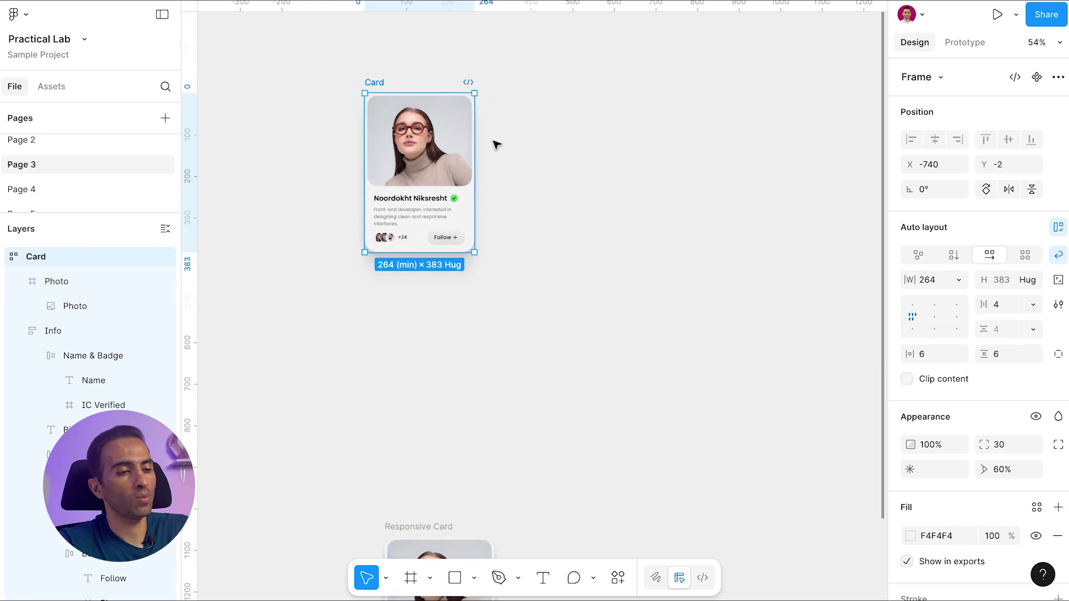
scroll(495, 143, "right", 3)
scroll(446, 143, "up", 3)
scroll(388, 234, "down", 3)
left_click_drag(393, 244, 804, 214)
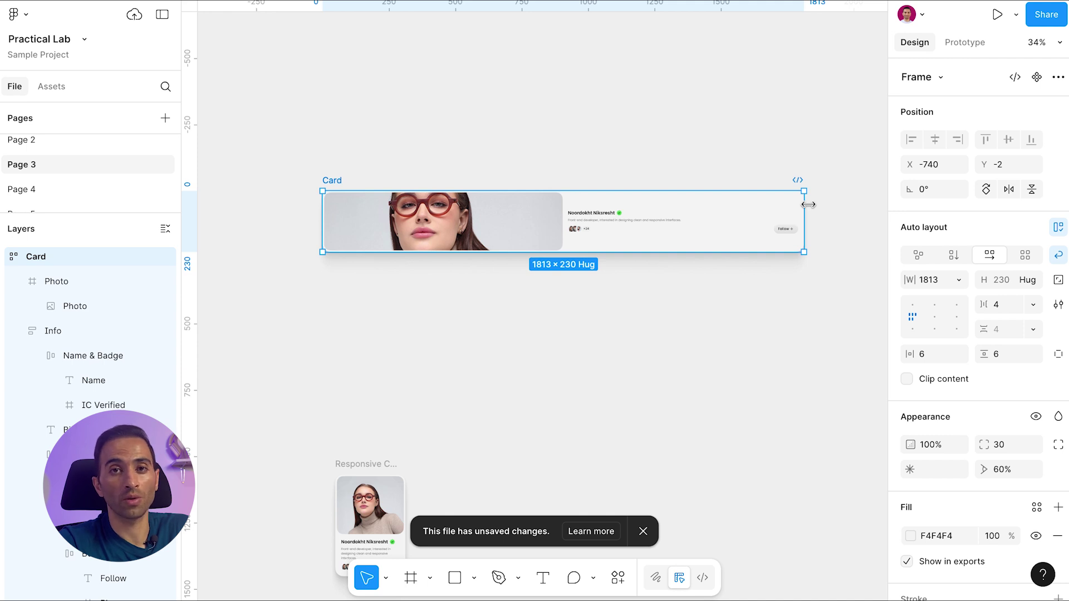
mouse_move(807, 204)
left_mouse_down()
mouse_move(767, 205)
mouse_move(792, 201)
left_mouse_up()
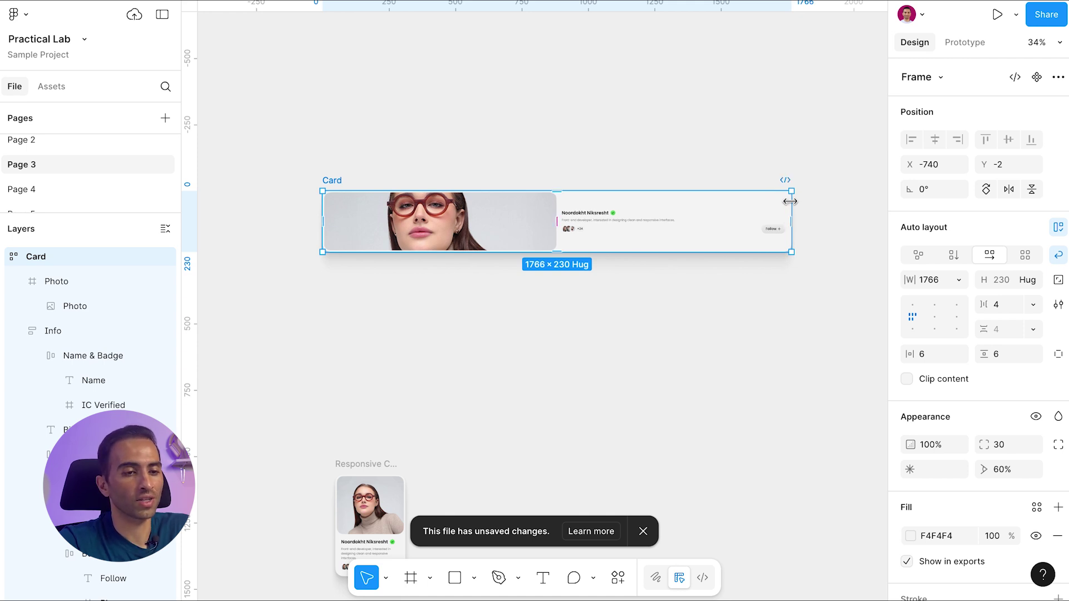
Step: Give the card a maximum width of 600
left_click(960, 281)
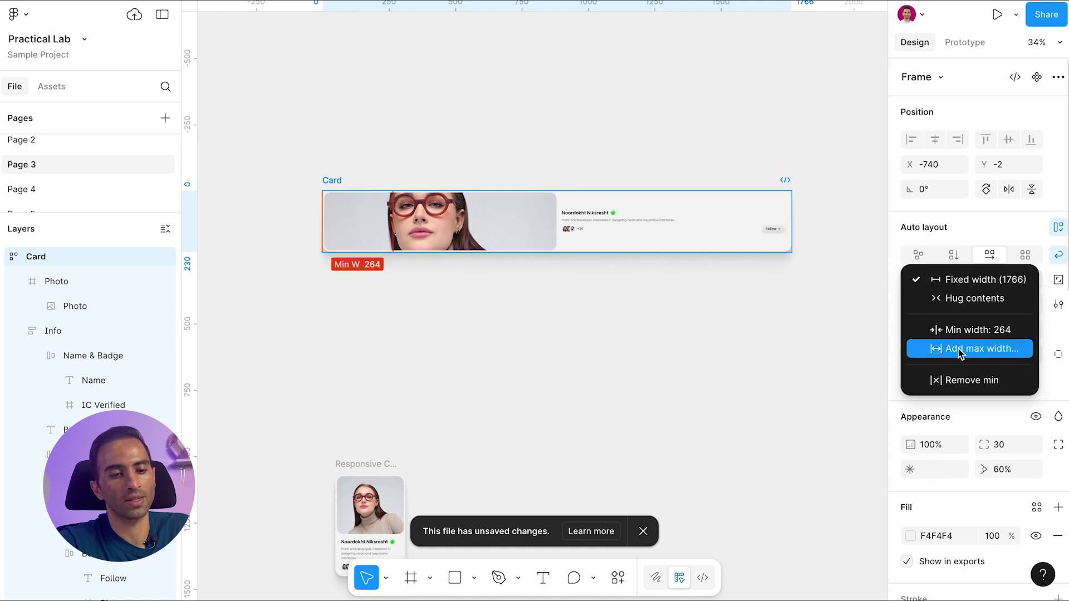
left_click(976, 358)
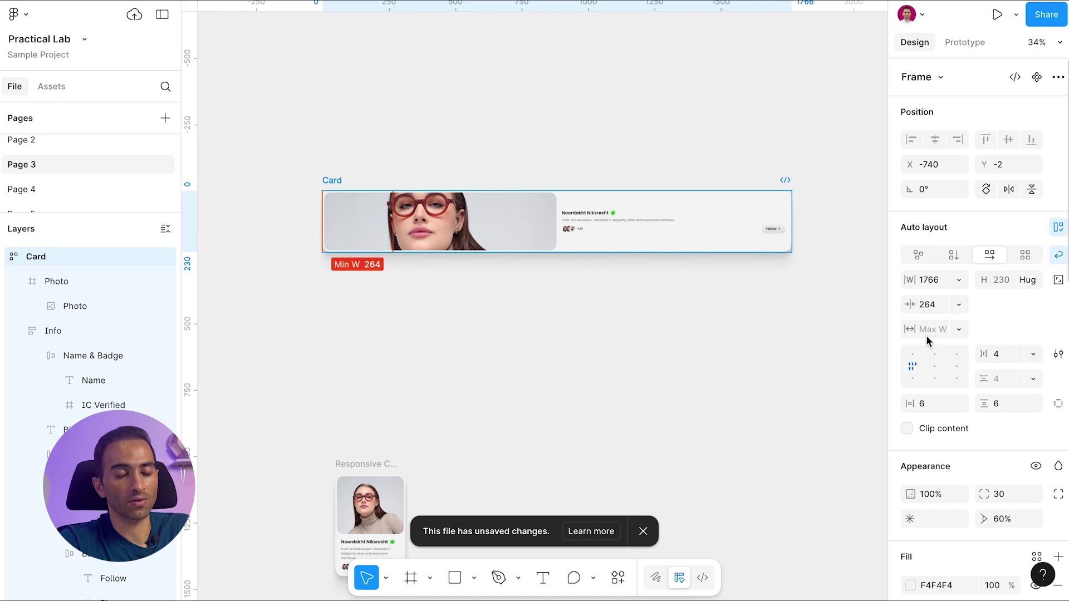
type("600")
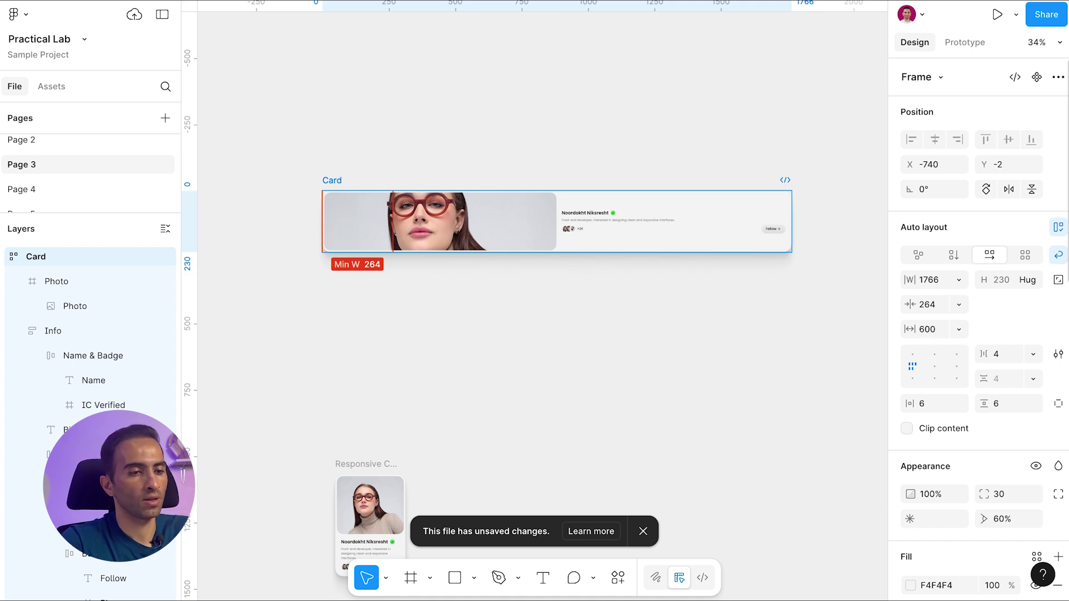
key("Return")
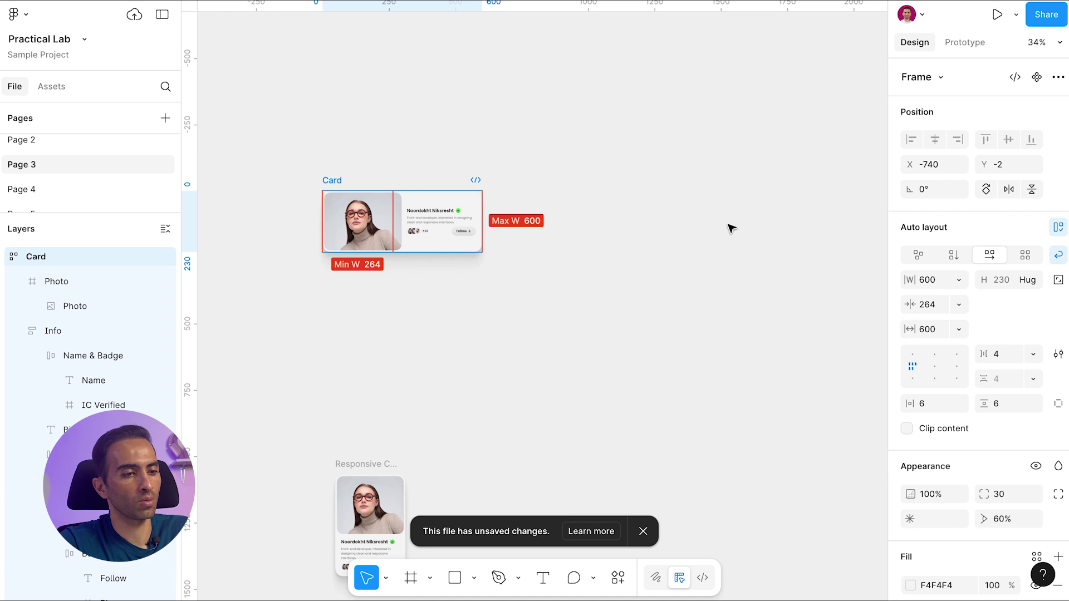
Step: Shrink the card to check that it wraps within its width limits, then deselect it
scroll(315, 265, "up", 5)
scroll(314, 265, "down", 1)
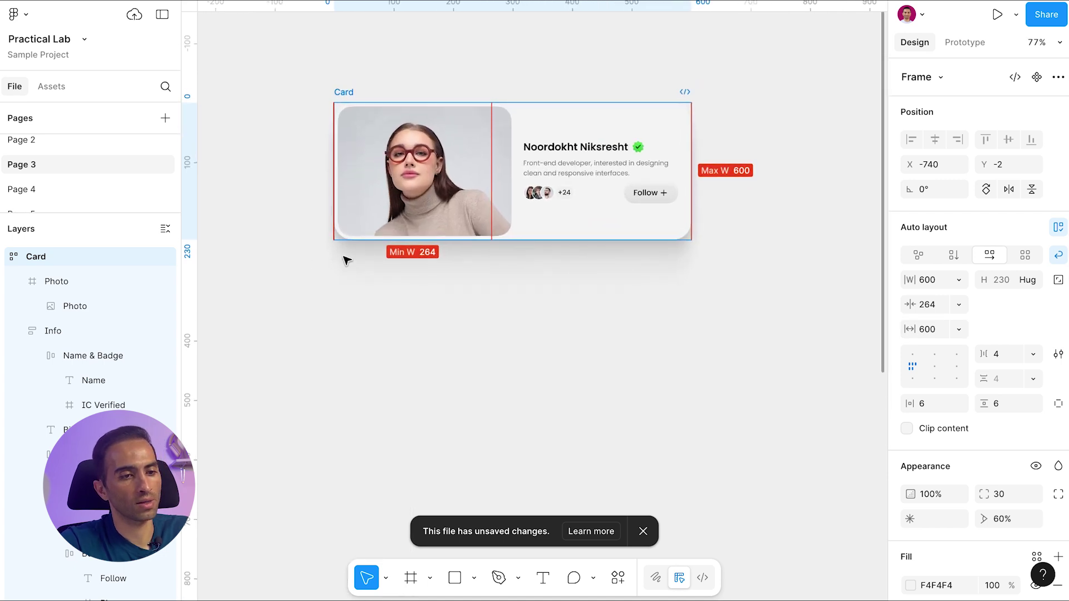
left_click_drag(691, 167, 670, 148)
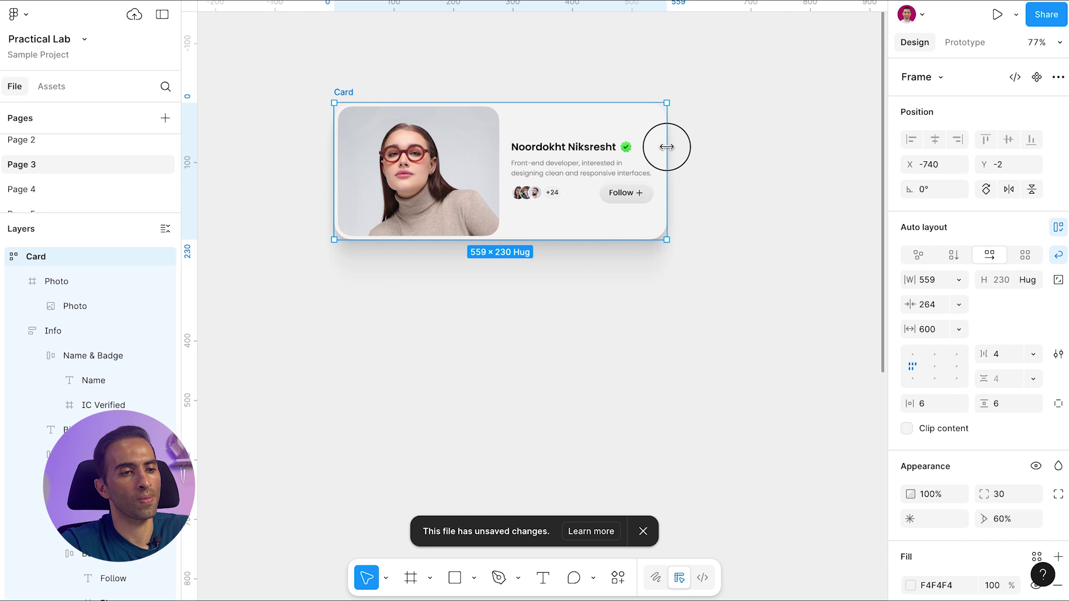
key("Escape")
scroll(575, 177, "down", 2)
scroll(537, 169, "up", 3)
scroll(537, 169, "up", 4)
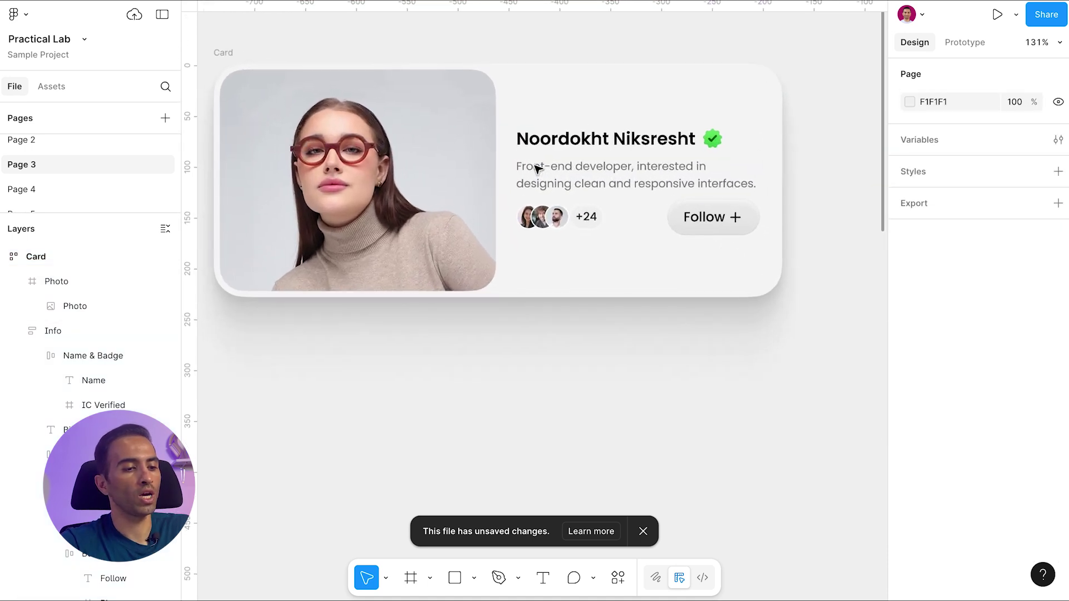
Step: Let the avatars-and-Follow row wrap and make the Follow button fill the row's width
left_click(538, 168)
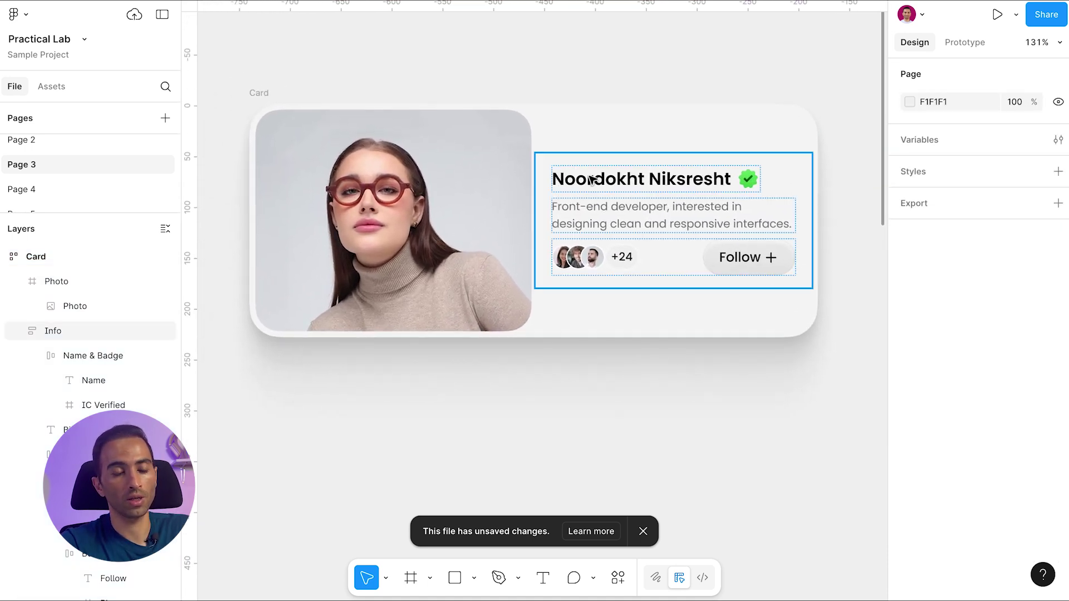
left_click(728, 266)
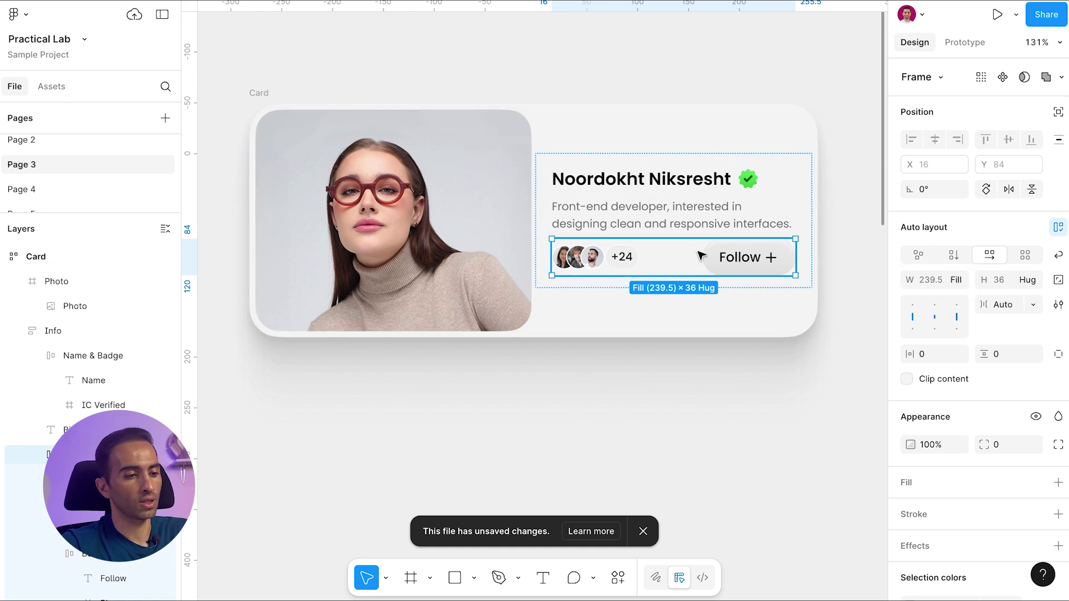
left_click(1058, 256)
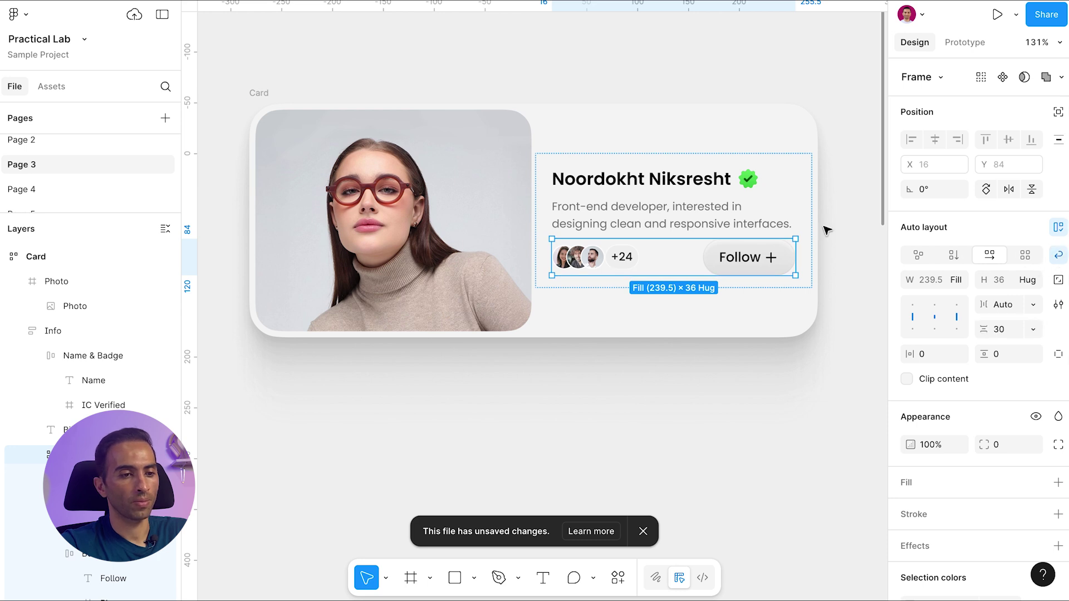
left_click(744, 261)
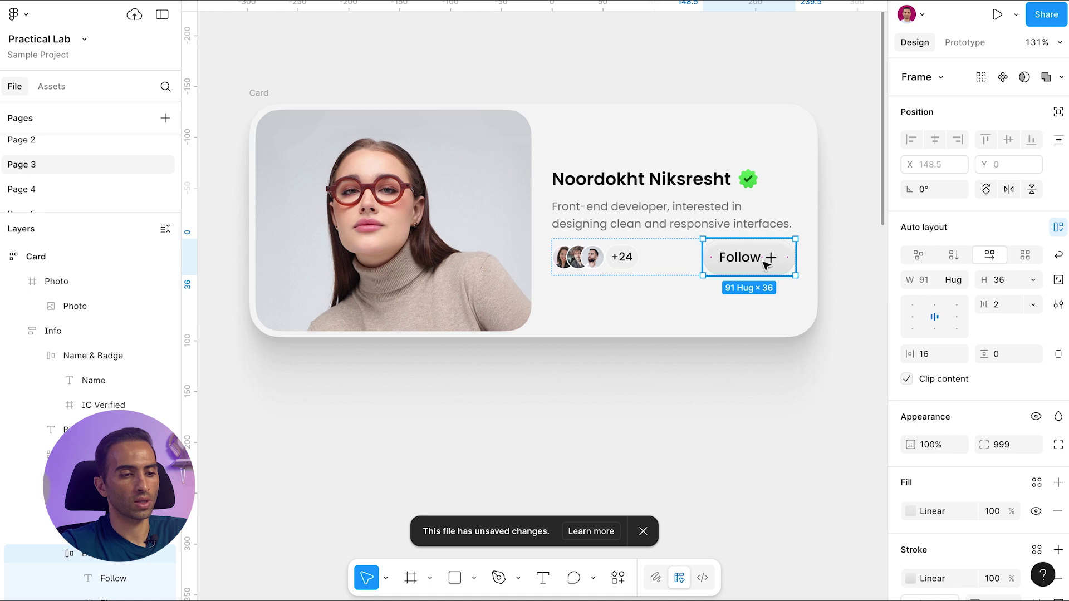
left_click(957, 284)
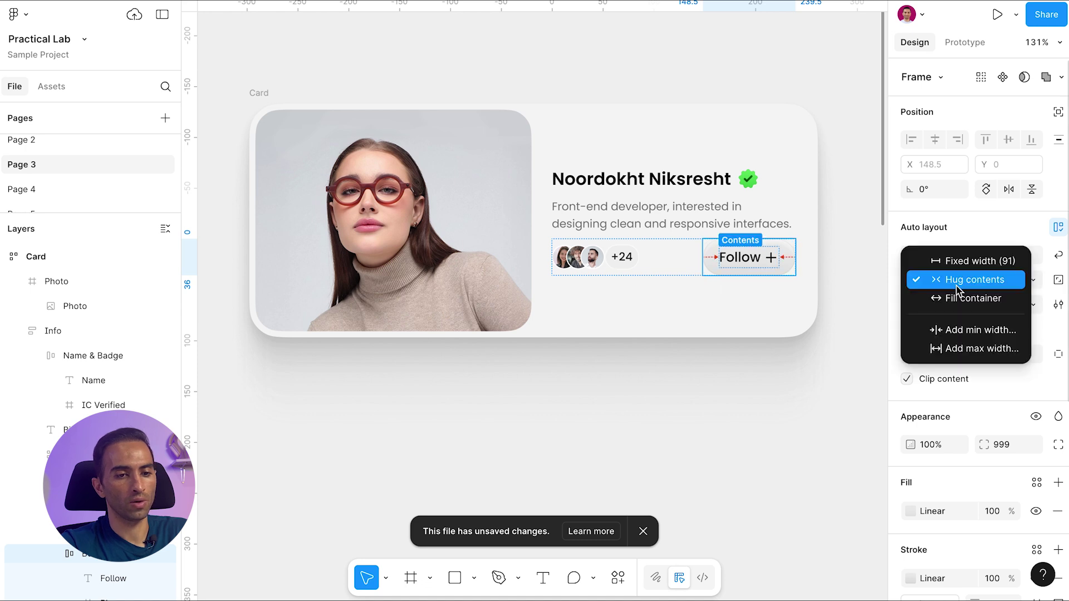
left_click(972, 298)
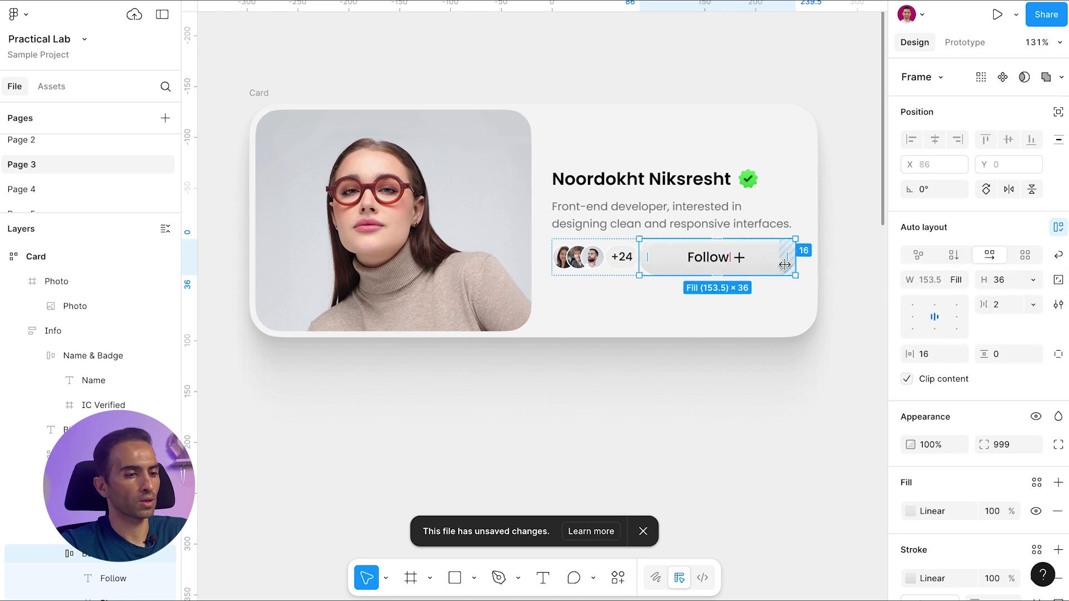
Step: Set the row's item gap to 40 and spacing between wrapped lines to 8
left_click(663, 225)
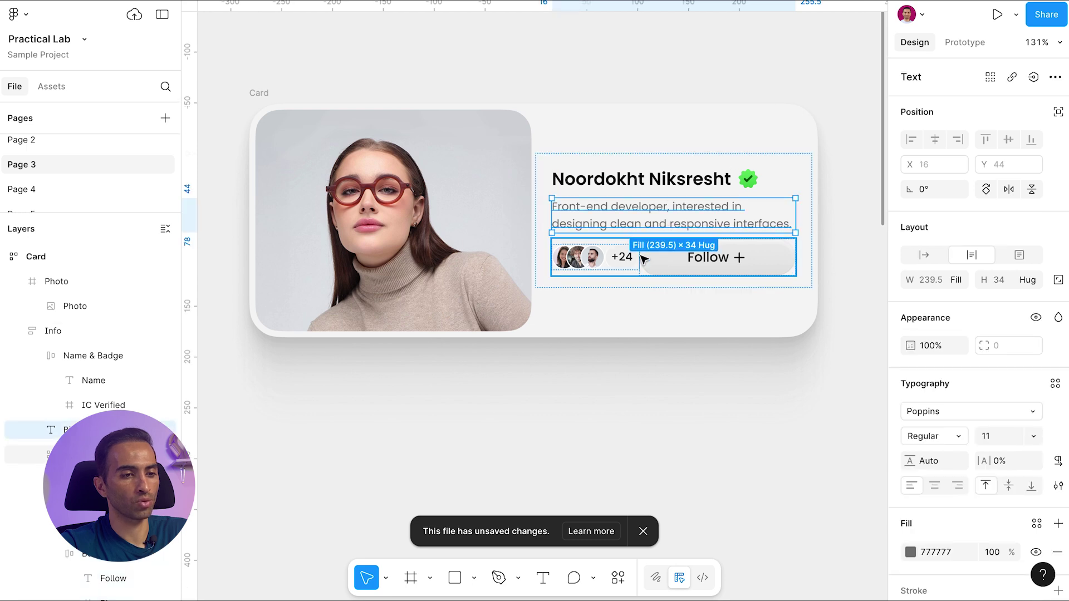
left_click(644, 259)
left_click(1011, 310)
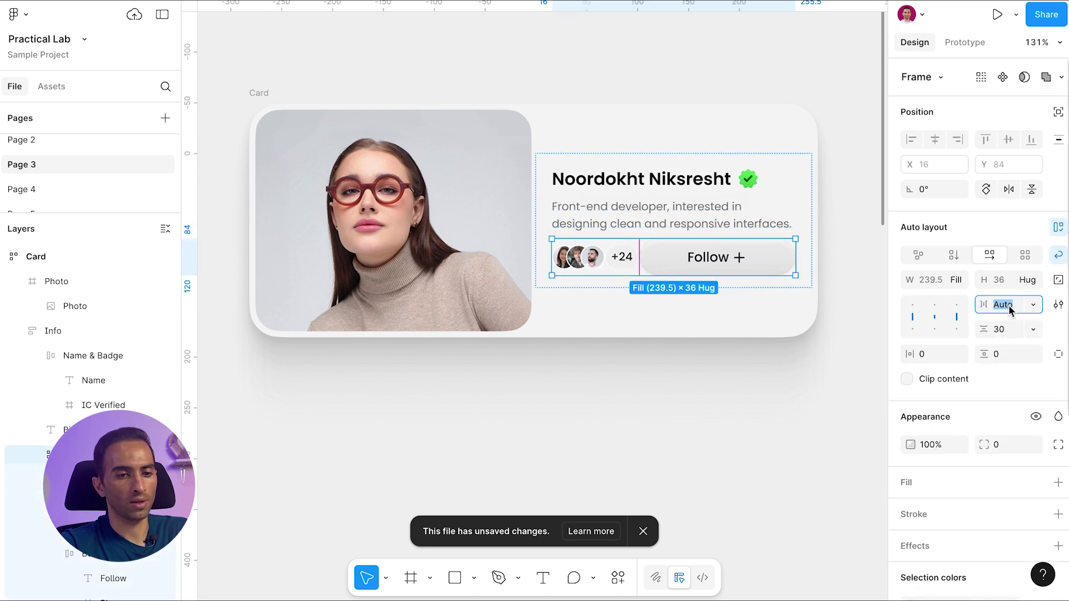
key("BackSpace")
type("40")
key("Tab")
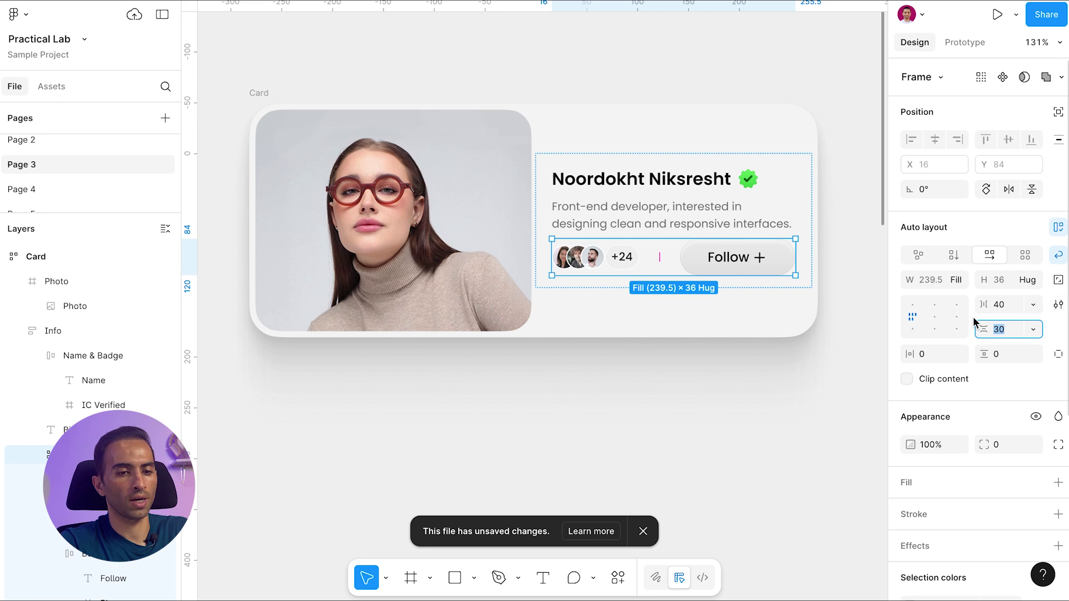
type("8")
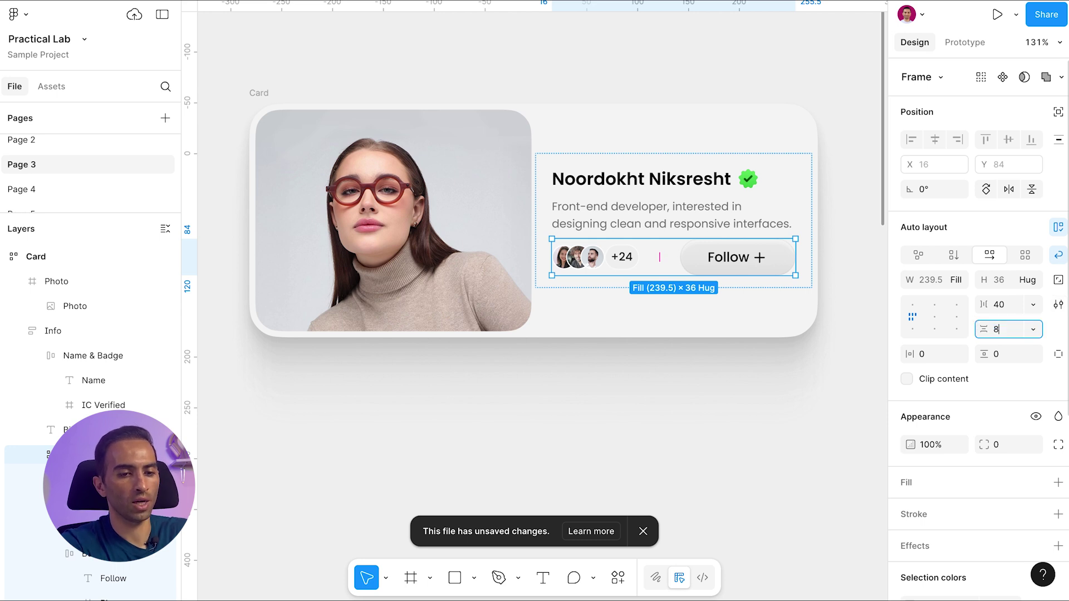
key("Return")
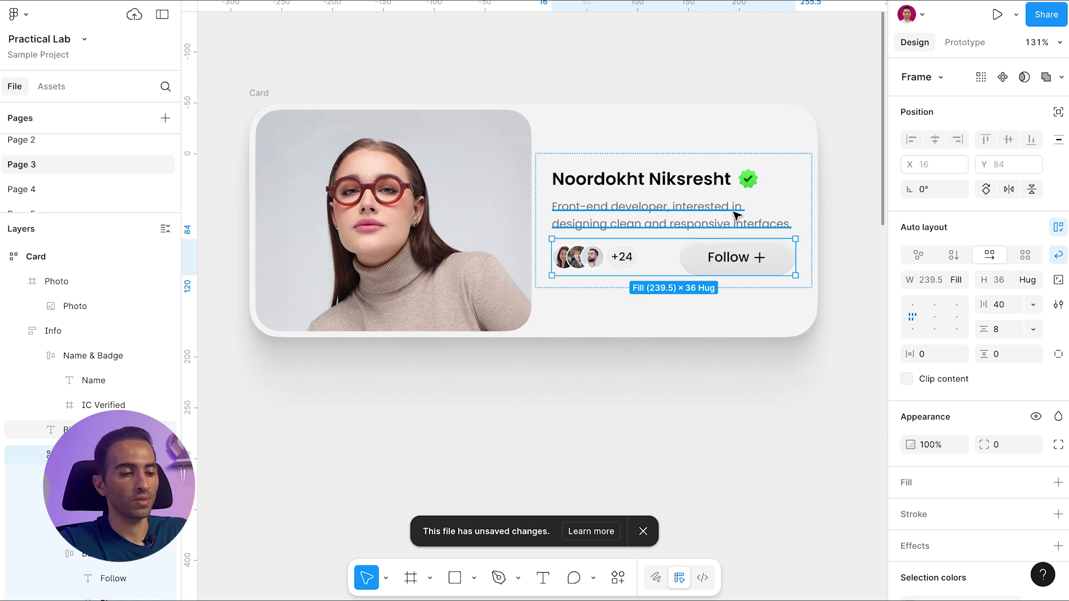
Step: Give the Follow button a minimum width of 94
left_click(717, 252)
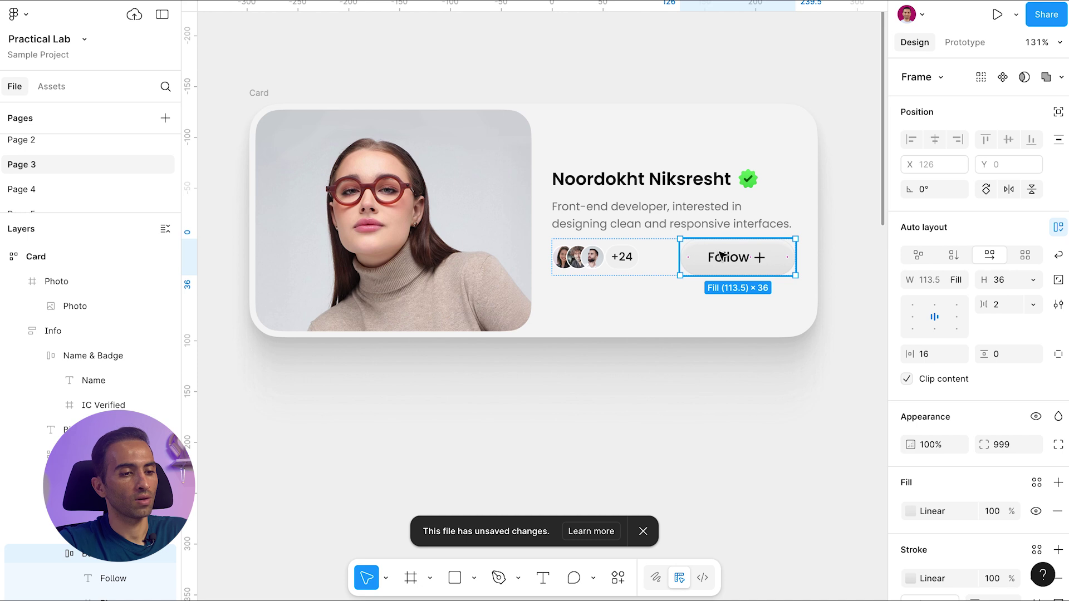
left_click(959, 280)
left_click(941, 310)
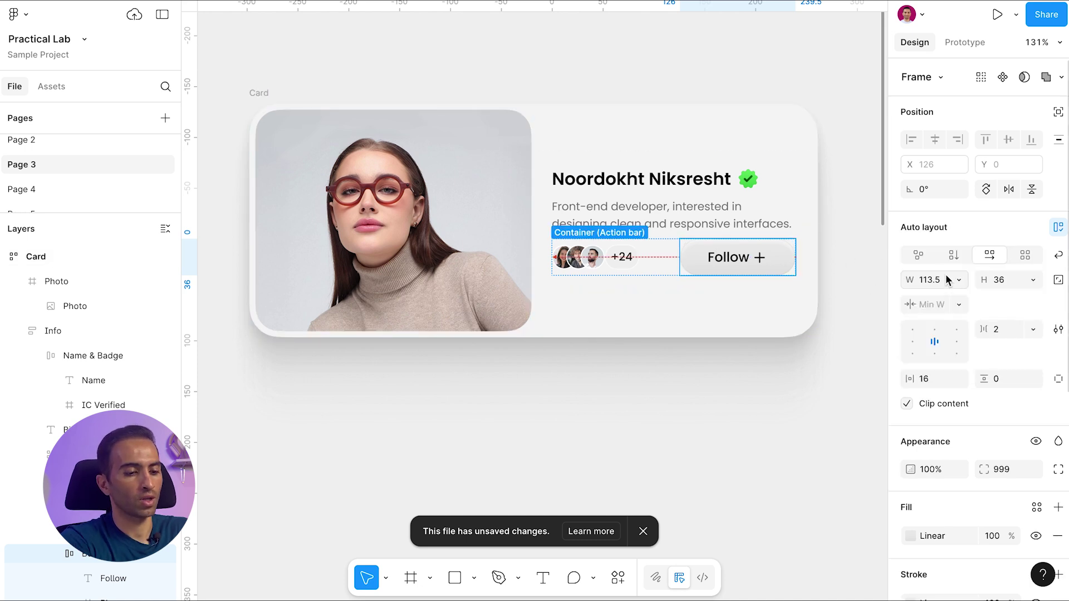
type("94")
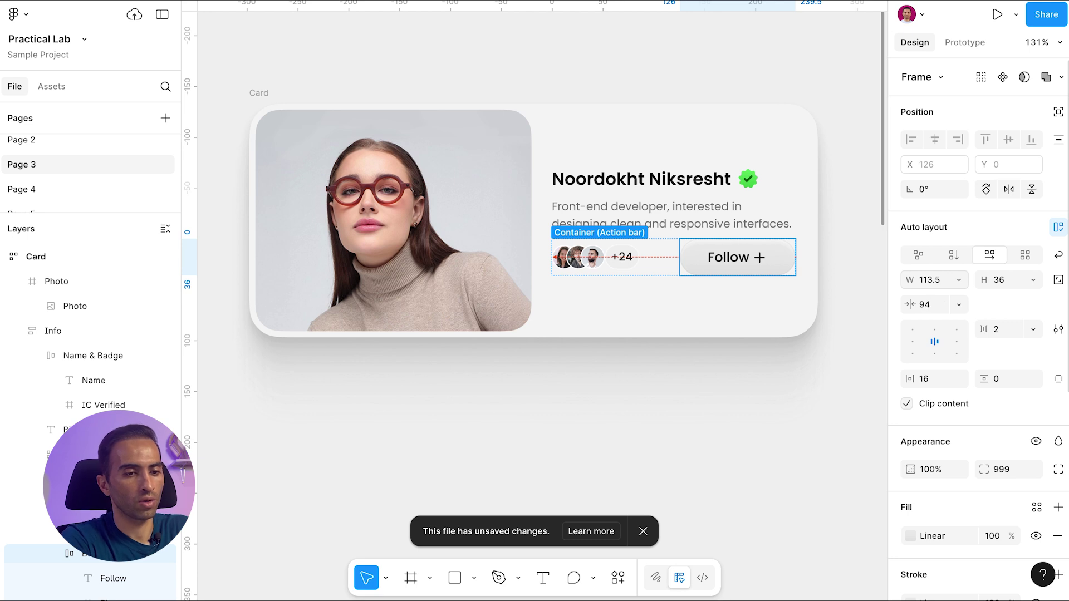
key("Return")
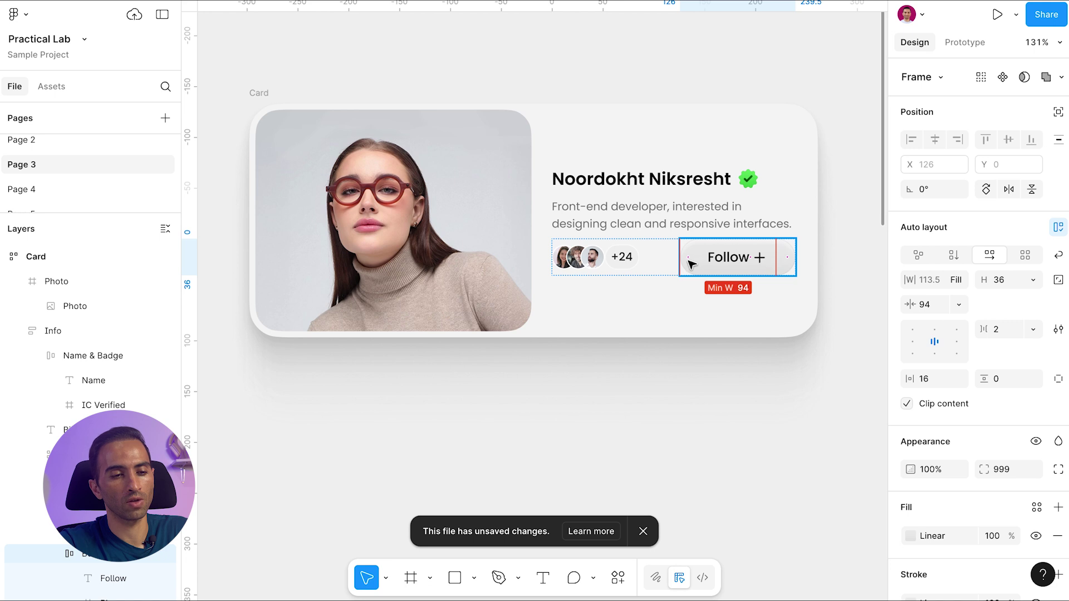
Step: Narrow the whole Card frame from about 514 wide until its content wraps vertically
left_click(854, 246)
scroll(624, 94, "down", 3)
left_click(623, 105)
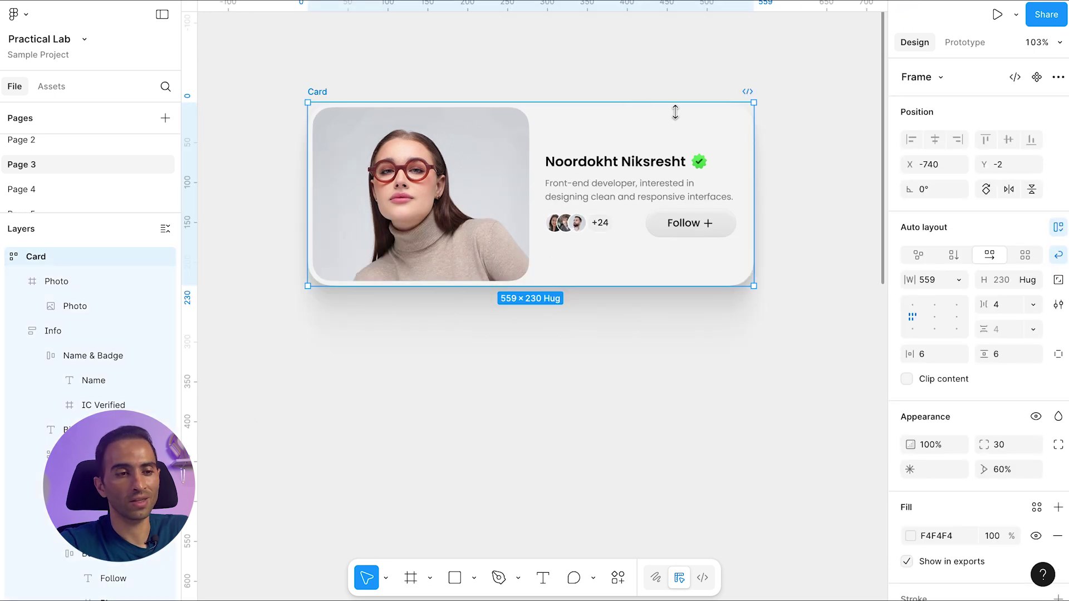
left_click_drag(755, 132, 718, 130)
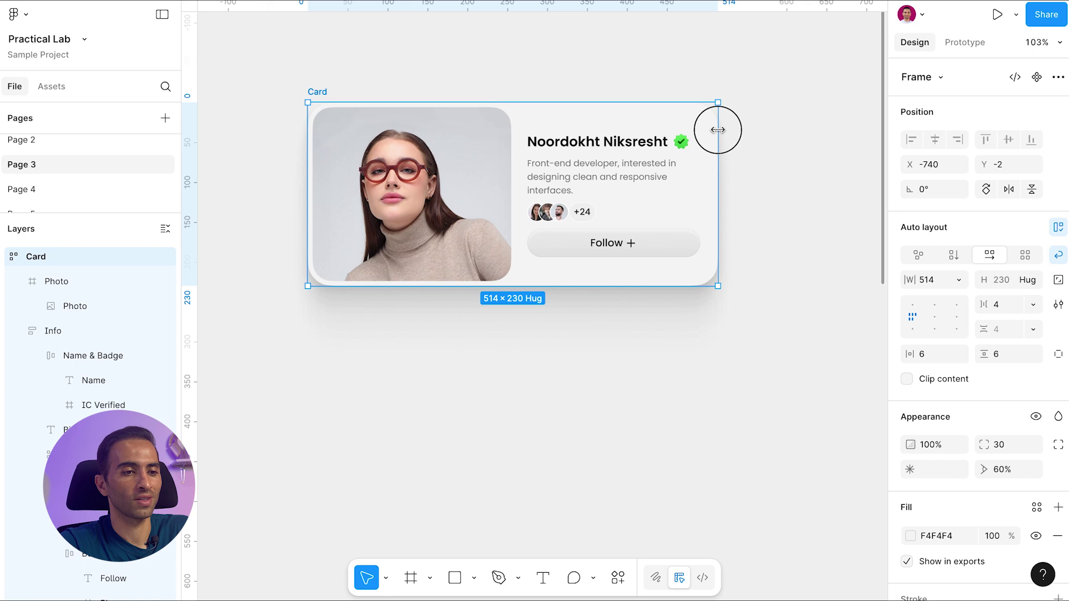
left_click_drag(718, 130, 713, 129)
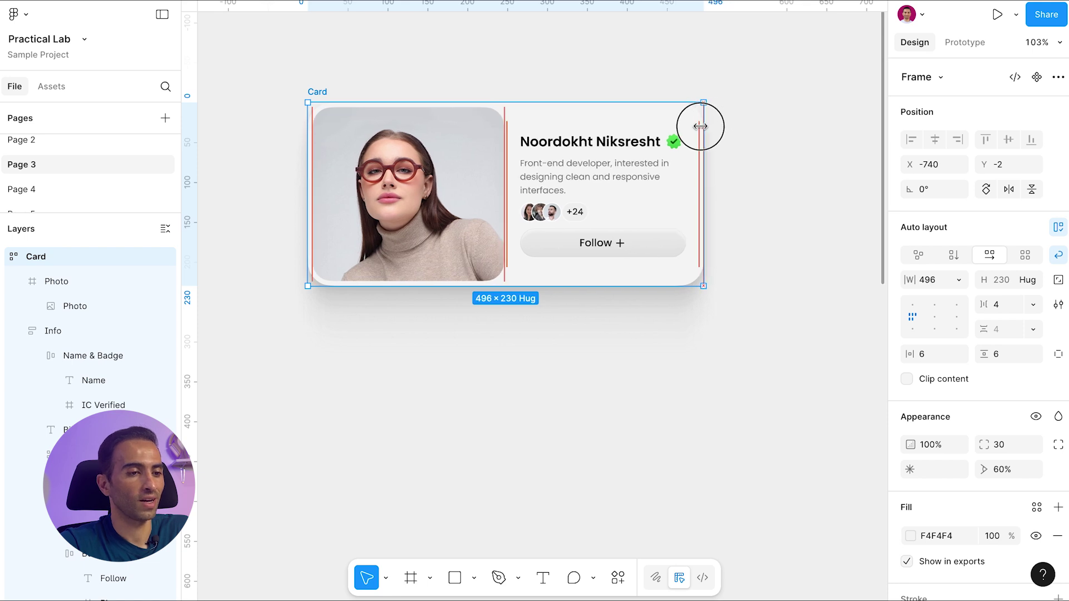
left_click_drag(701, 127, 505, 118)
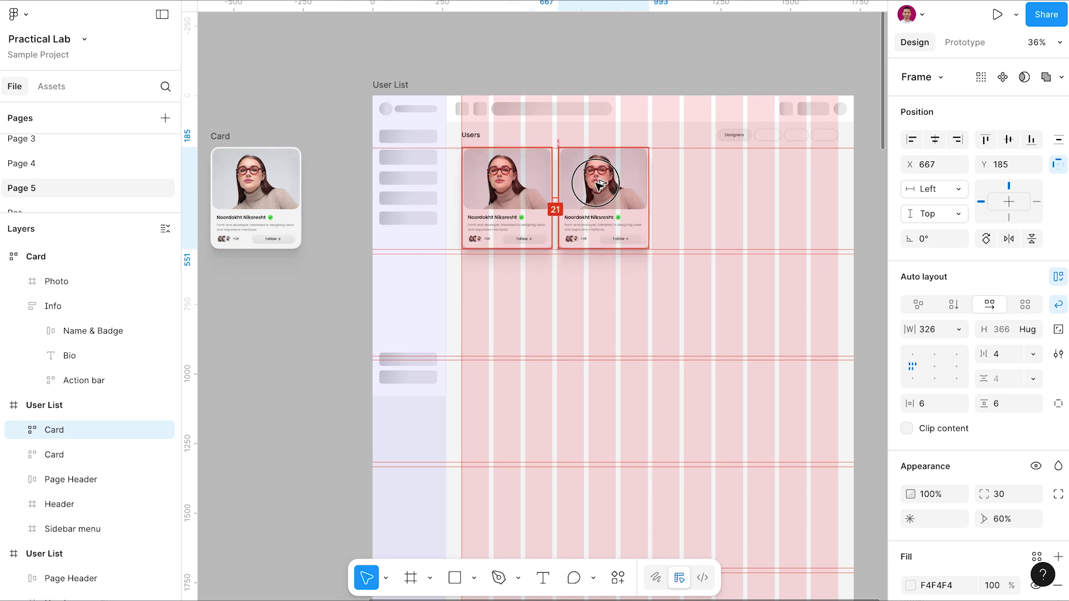
Step: Duplicate the card into a row of four, then duplicate that row
key("ctrl+d")
key("ctrl+d")
key("ctrl+a")
scroll(535, 189, "down", 2)
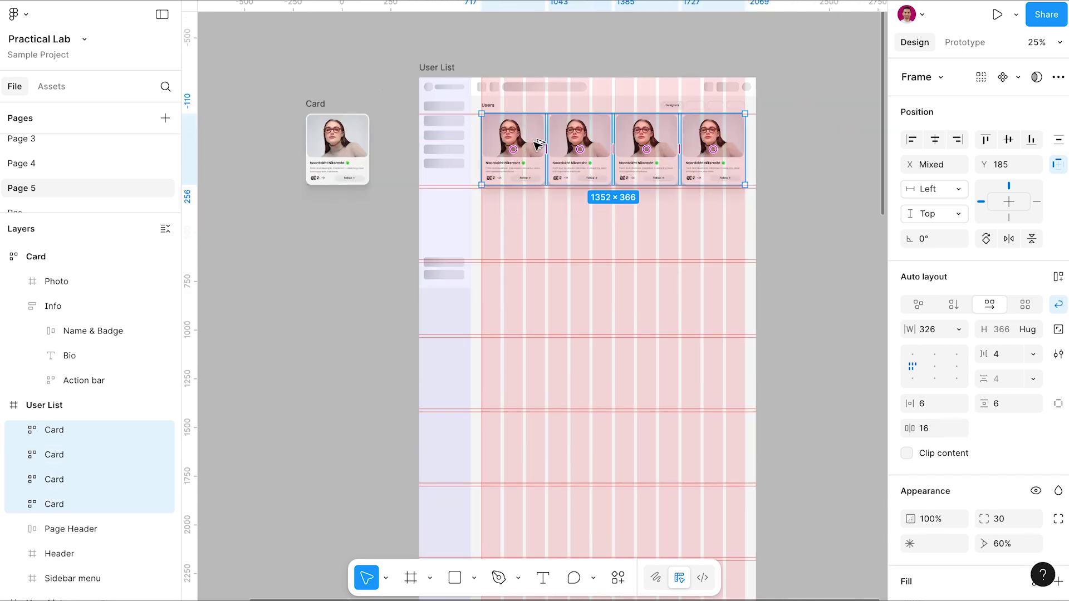
key("ctrl+d")
key("ctrl+d")
key("ctrl+d")
key("ctrl+d")
key("ctrl+d")
key("ctrl+d")
scroll(759, 186, "down", 2)
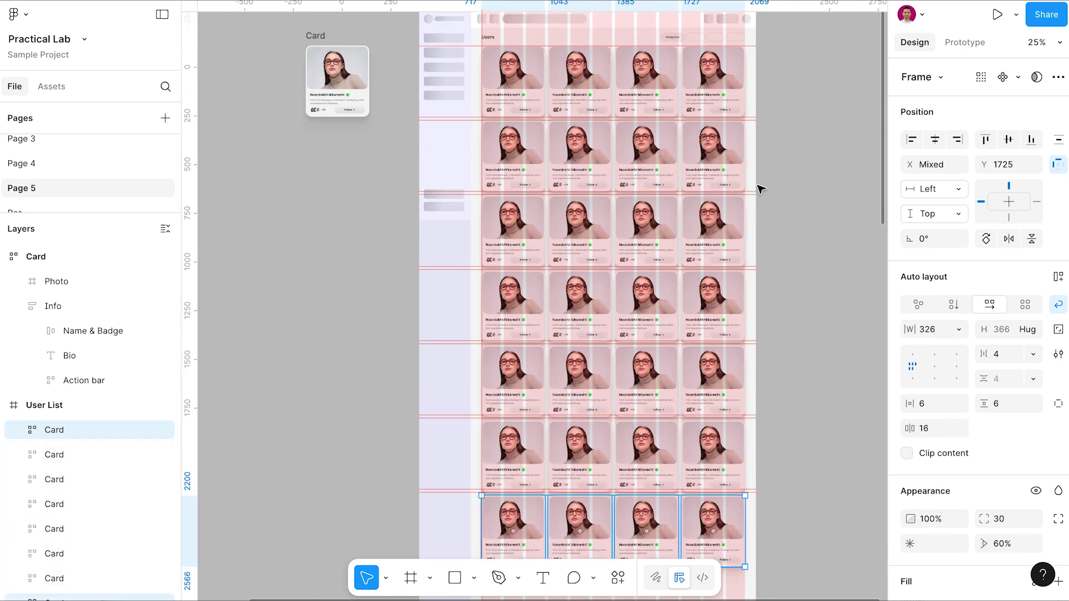
scroll(516, 34, "up", 3)
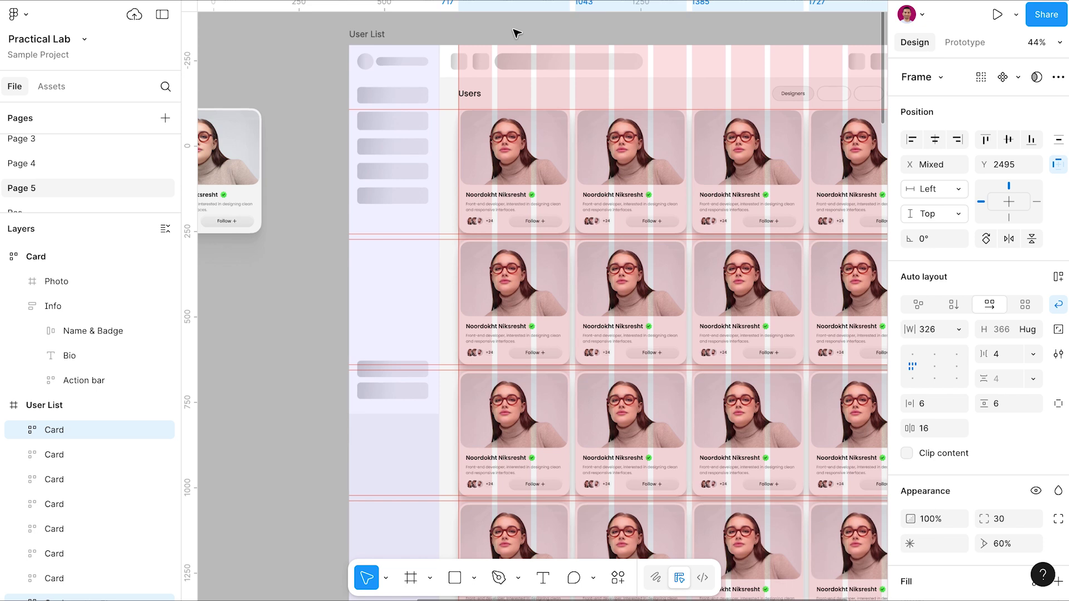
Step: Hide the layout guides and the rulers
key("ctrl+shift+4")
key("shift+r")
scroll(518, 39, "right", 3)
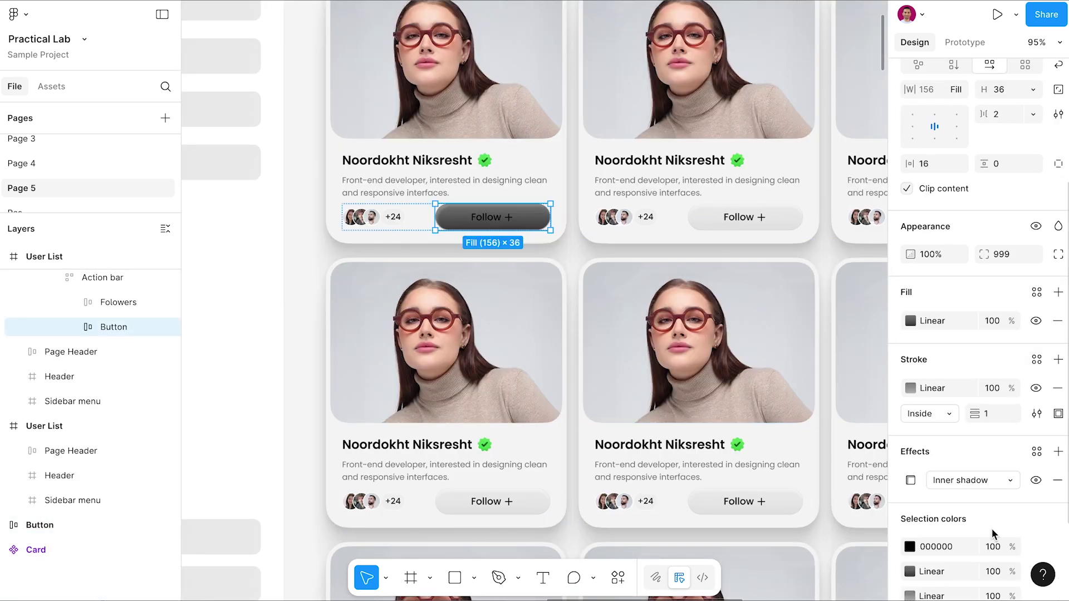
scroll(534, 301, "down", 3)
scroll(724, 278, "up", 4)
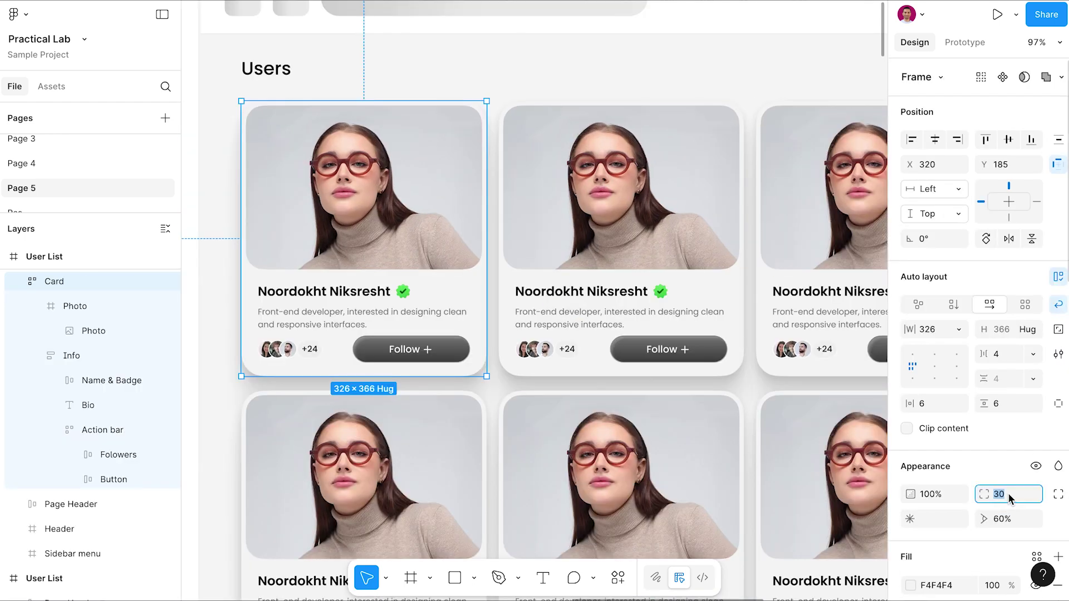
Step: Set the card photo's corner radius to 16
key("Return")
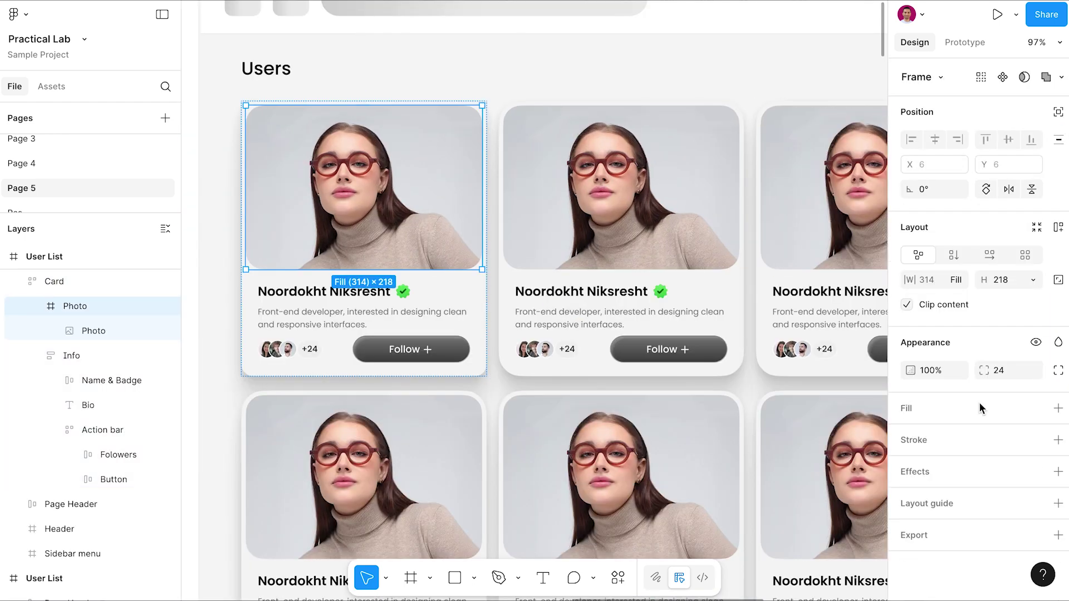
left_click(675, 195)
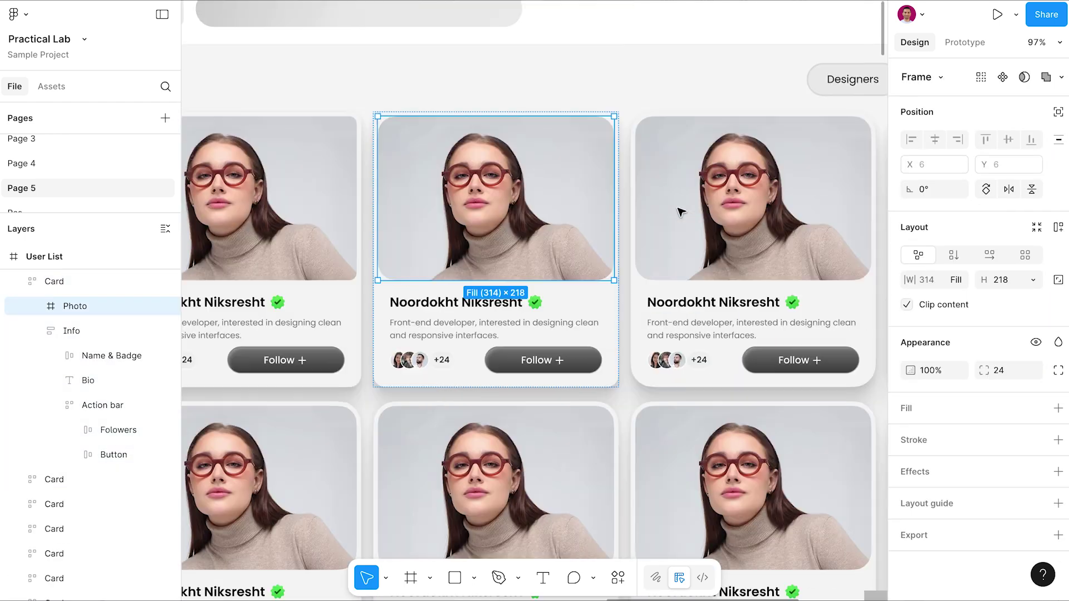
left_click(680, 210)
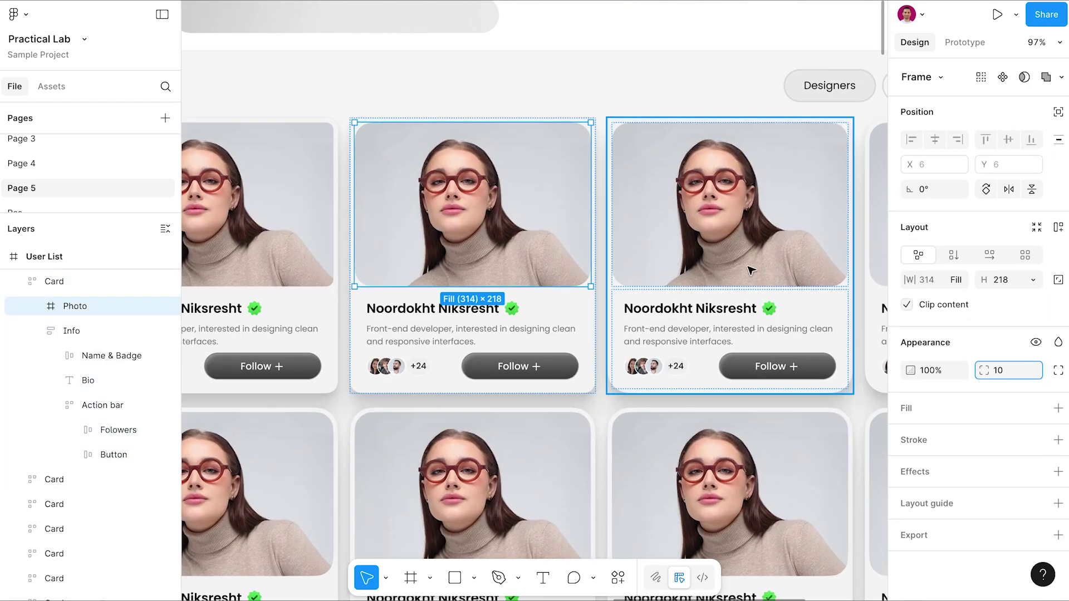
type("16")
key("Return")
key("Return")
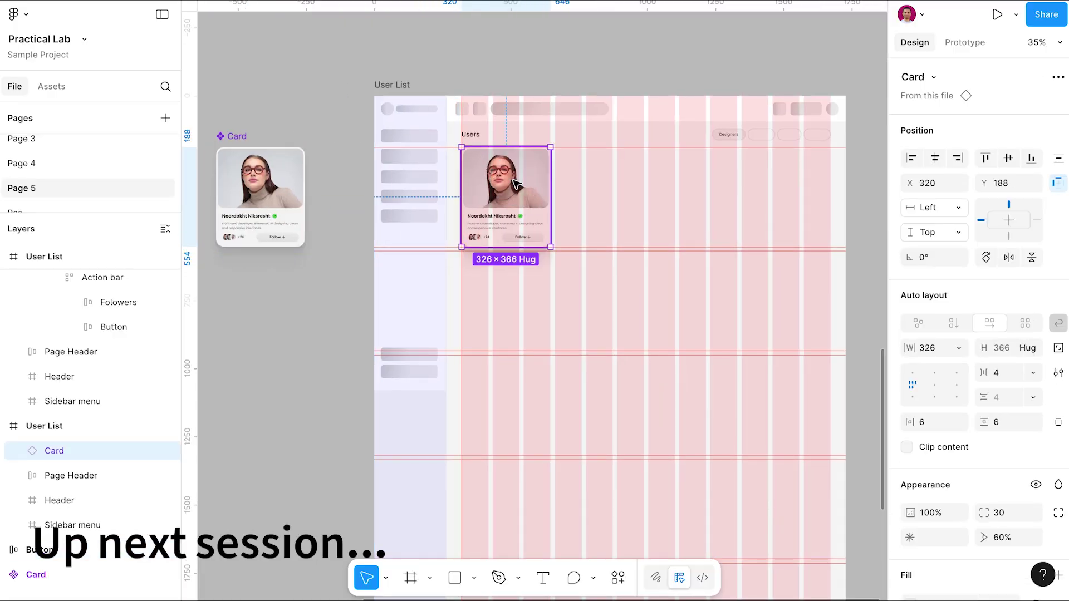
Step: Duplicate the card instances to add more grid rows and hide the layout guides
key("ctrl+d")
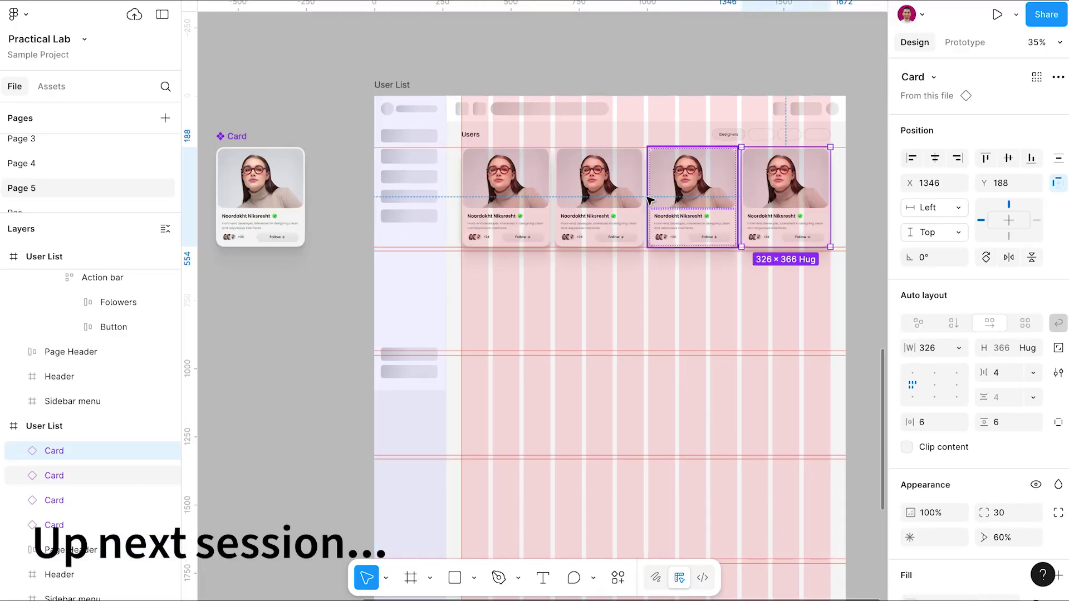
key("ctrl+d")
key("ctrl+d")
key("ctrl+d")
key("ctrl+d")
key("ctrl+d")
scroll(446, 112, "down", 2)
scroll(445, 111, "up", 5)
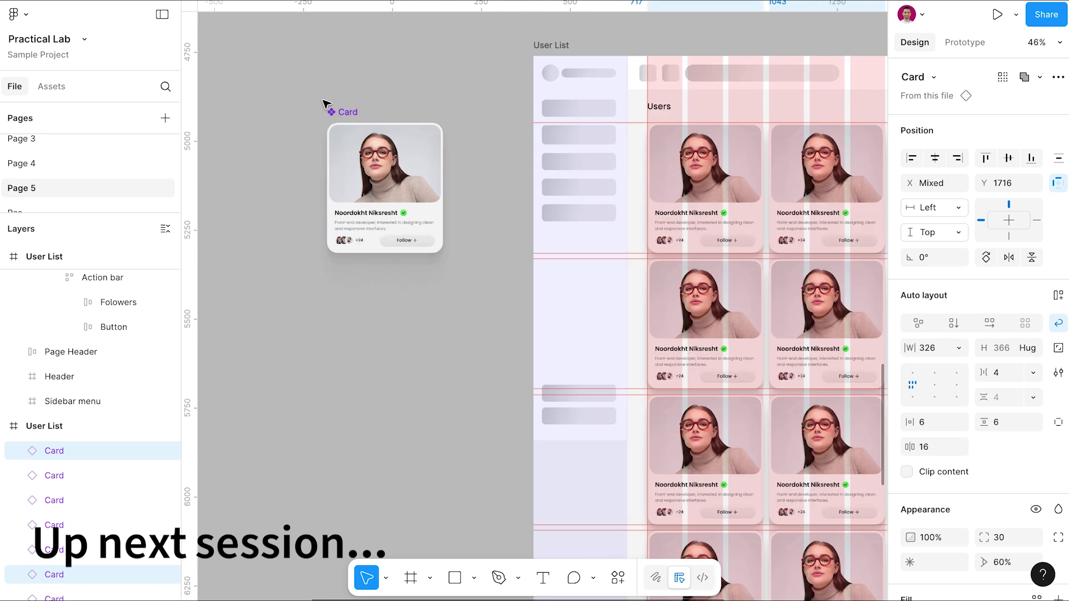
key("shift+g")
scroll(363, 101, "right", 3)
Step: Edit the black colour value of the main card's Follow button
left_click(320, 249, "ctrl")
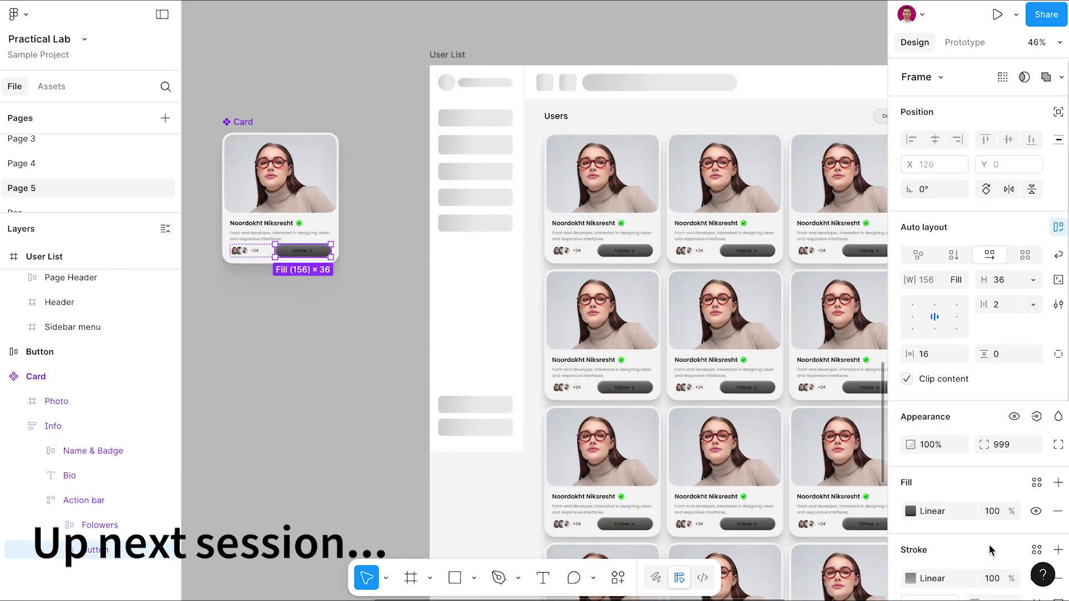
scroll(924, 557, "down", 6)
left_click(953, 433)
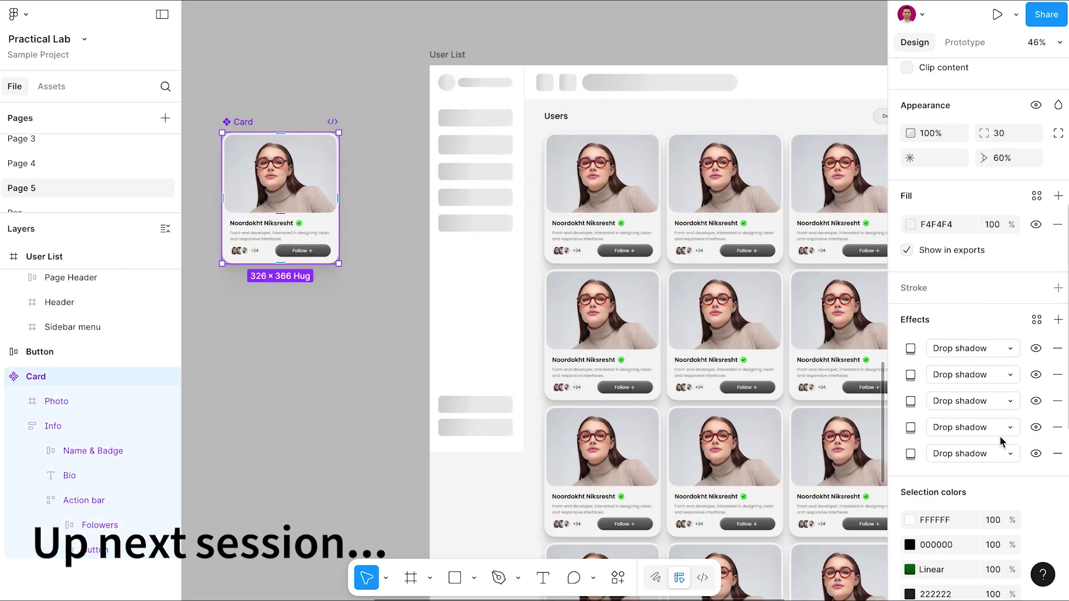